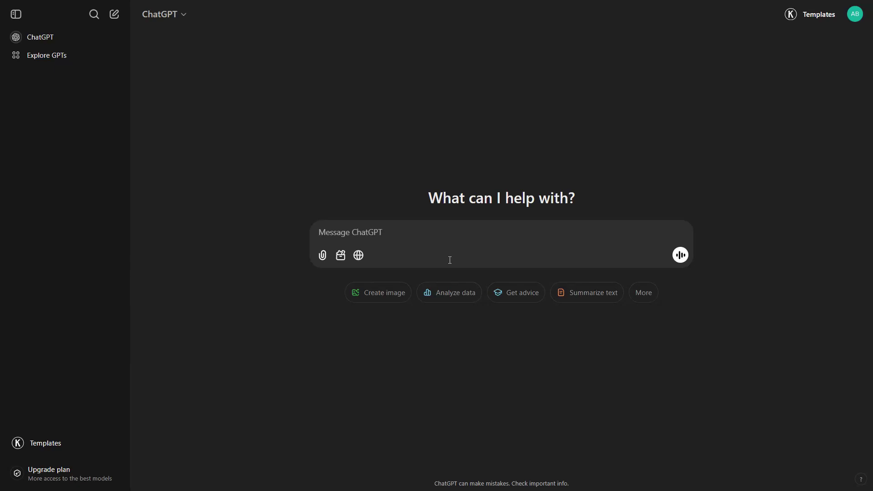
Ask ChatGPT for a short sci-fi script about five explorers venturing into the unknown, then review it.
text(Write a short sci-fi film)
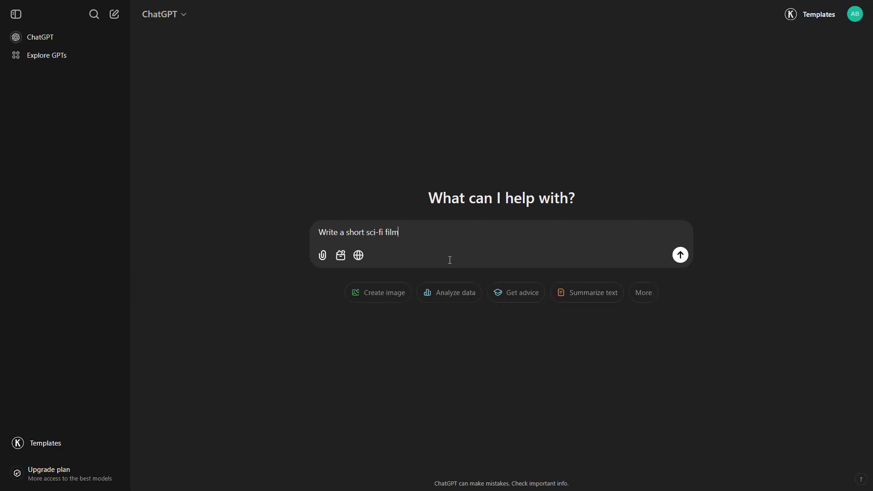
text( script of five explorers daring to venture into the unknown)
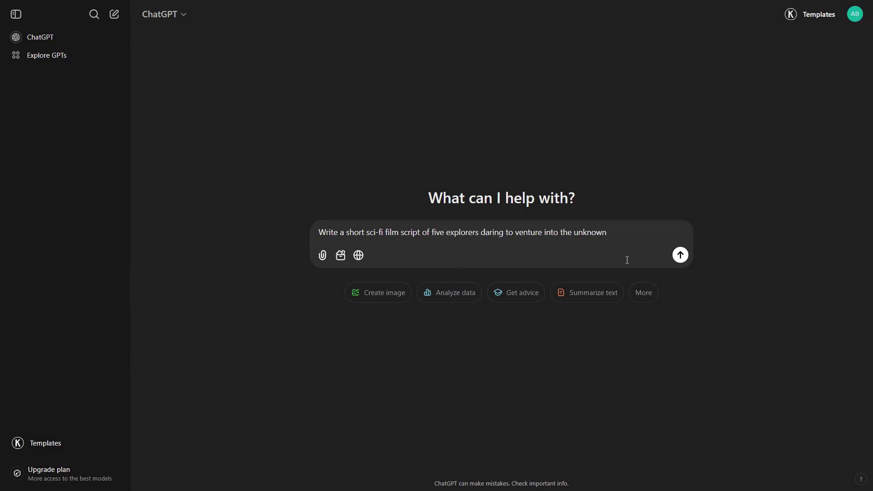
click(681, 256)
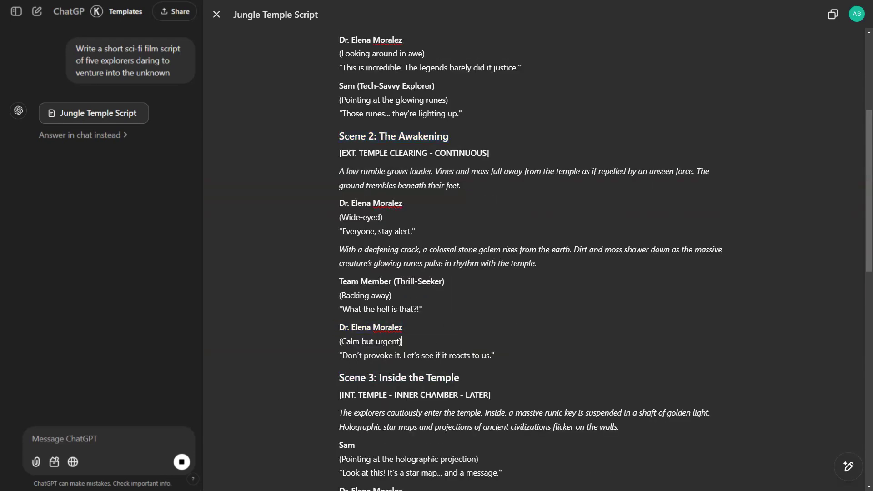
drag(494, 353, 565, 355)
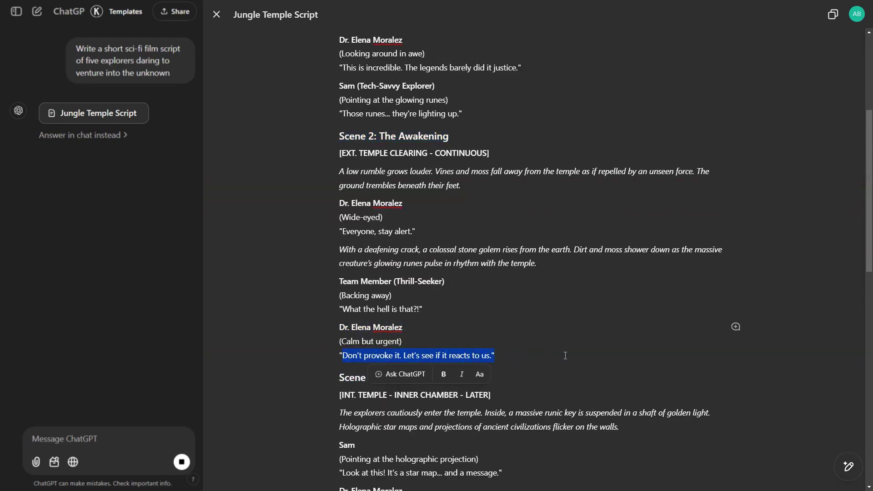
click(565, 356)
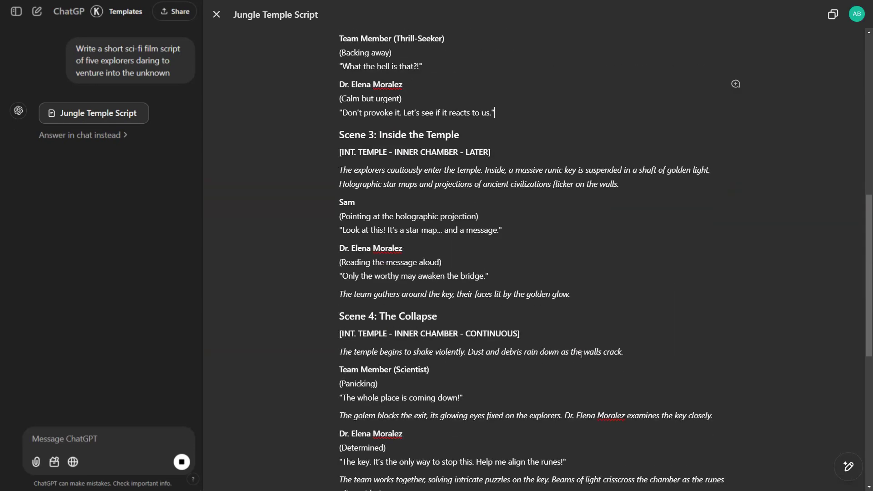
scroll(581, 354, up, 6)
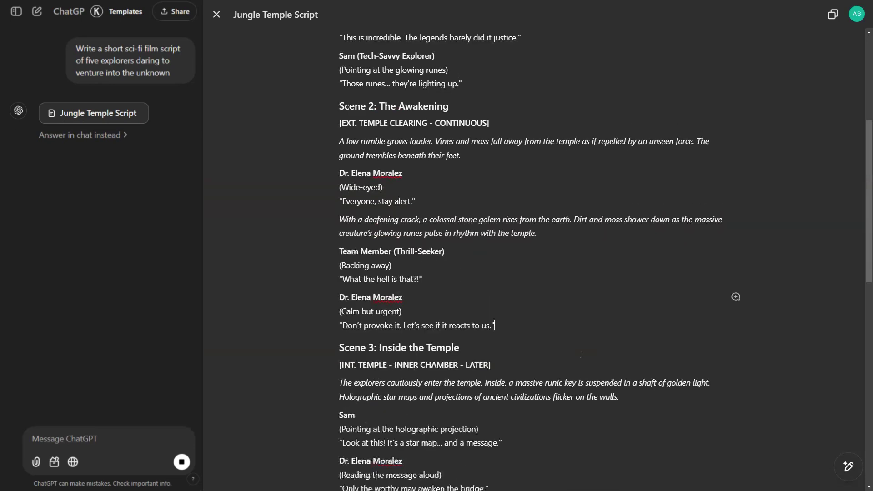
scroll(582, 354, up, 5)
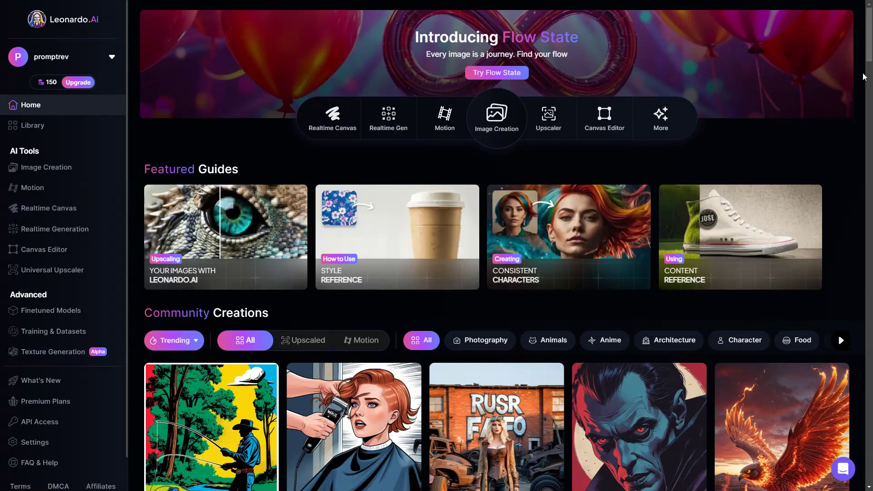
scroll(863, 75, down, 5)
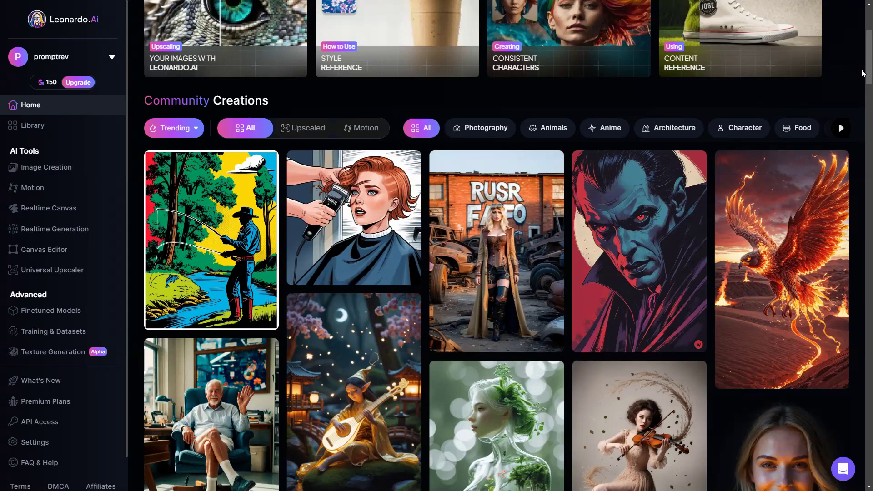
scroll(863, 72, down, 7)
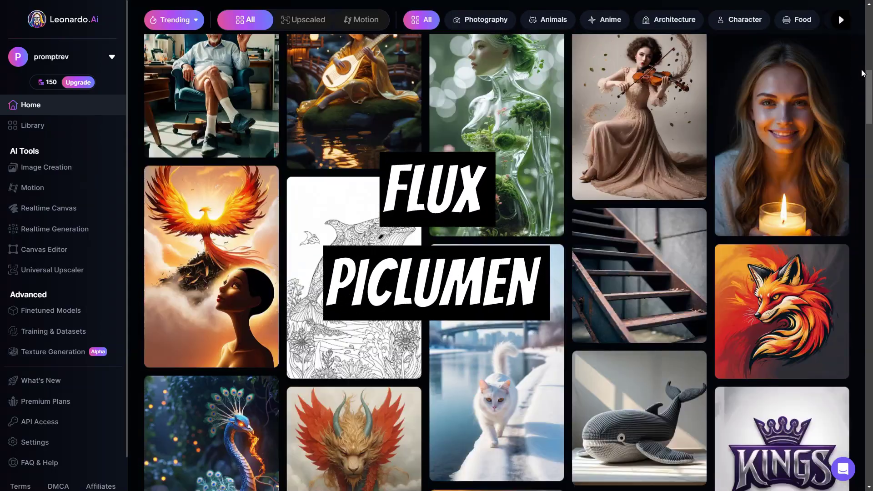
scroll(862, 72, down, 5)
scroll(863, 73, down, 7)
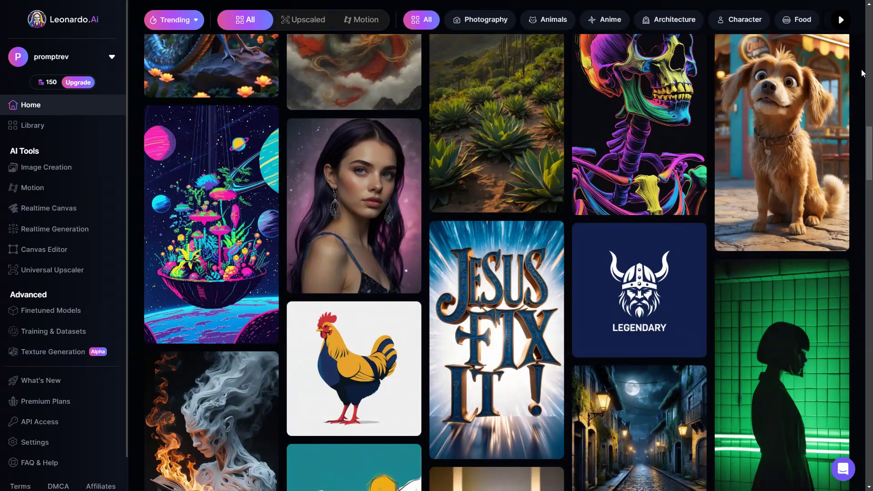
scroll(863, 73, down, 4)
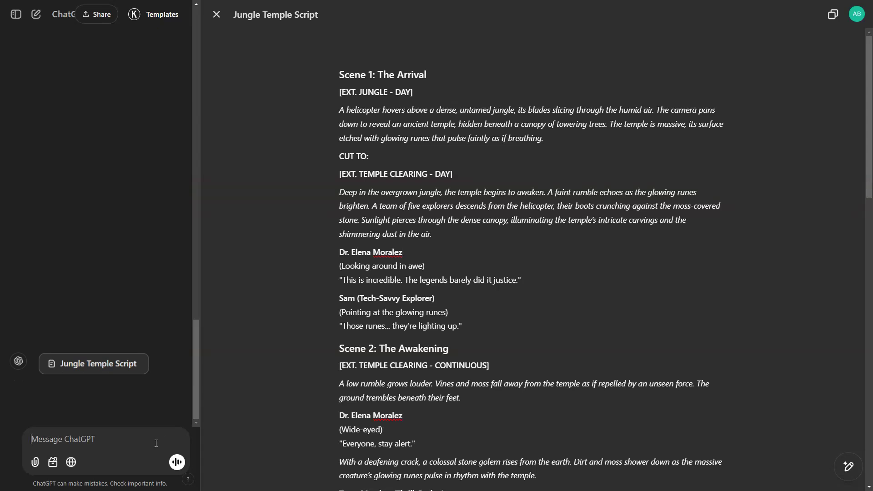
Request image prompts for each scene of the script and close the script canvas.
text(Give me the image prompts for each scene)
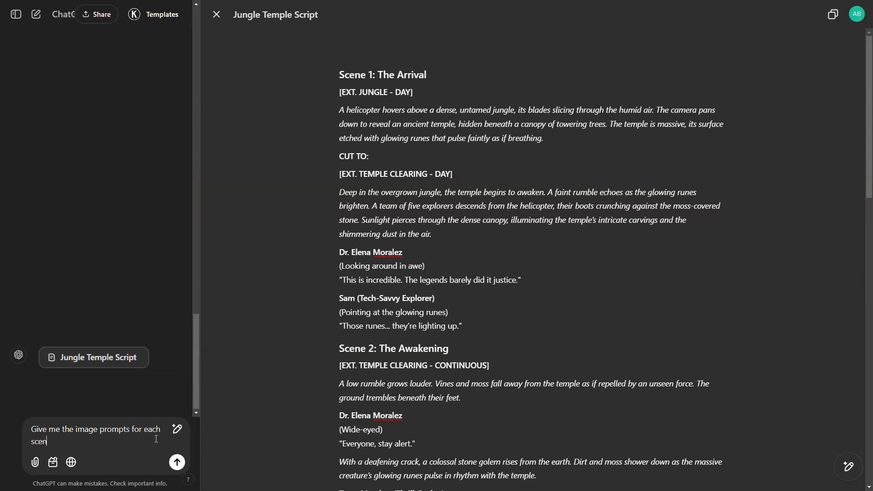
click(177, 462)
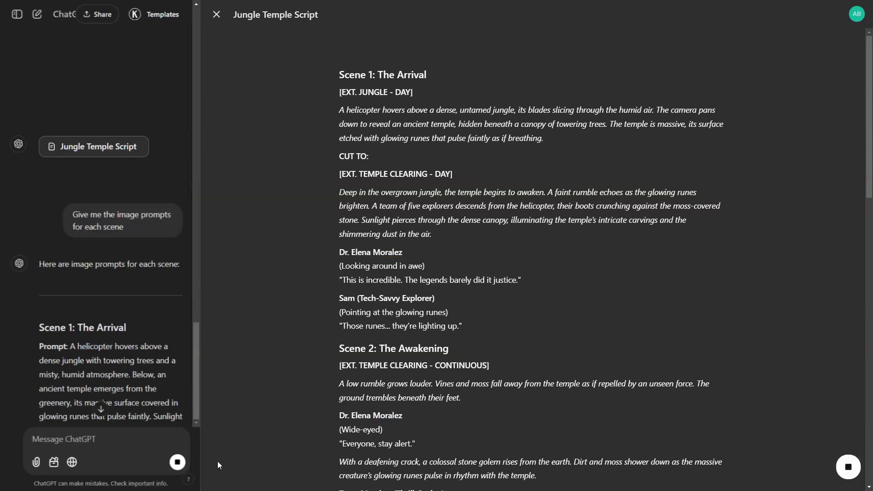
click(217, 15)
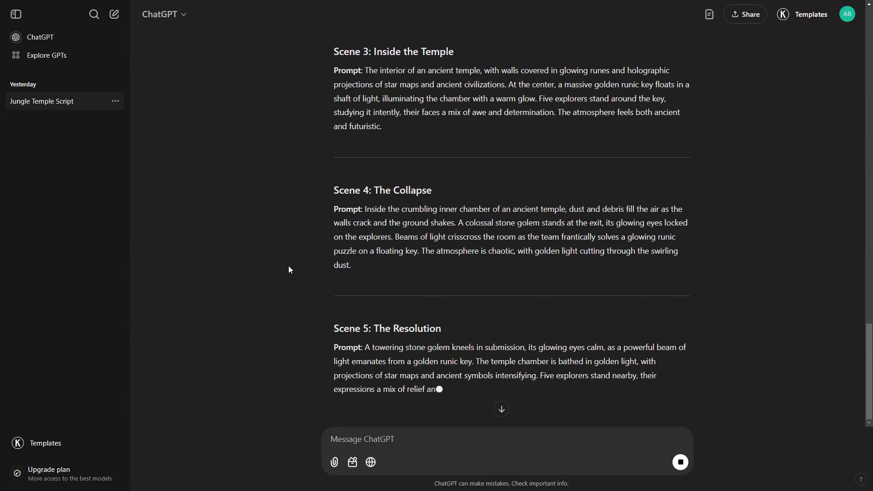
Select and copy the opening lines of the Scene 1: The Arrival image prompt.
scroll(288, 266, up, 7)
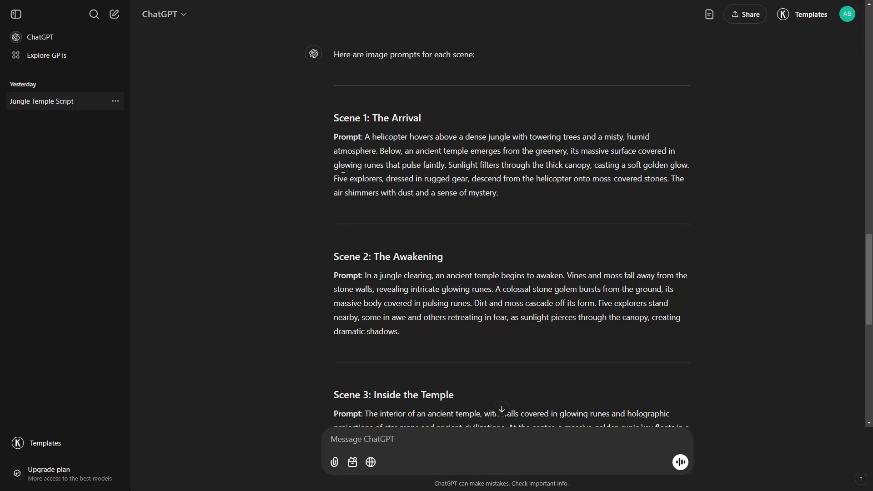
drag(365, 137, 514, 136)
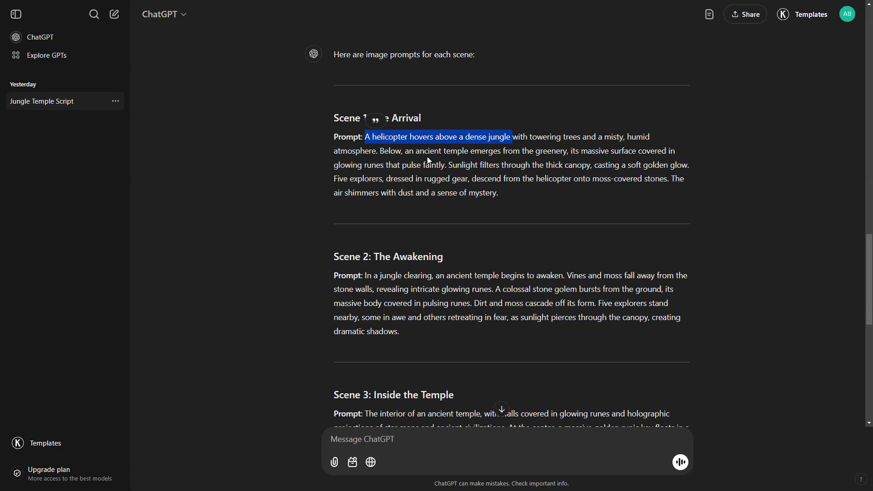
drag(334, 179, 572, 179)
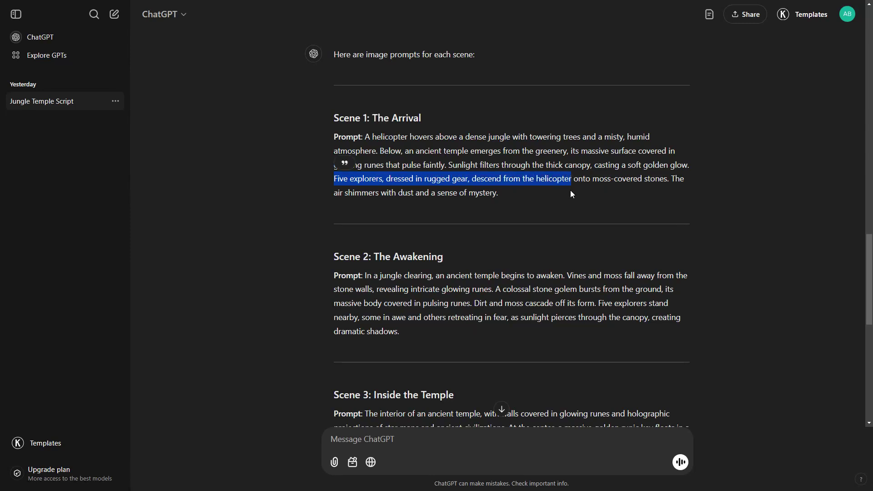
click(620, 187)
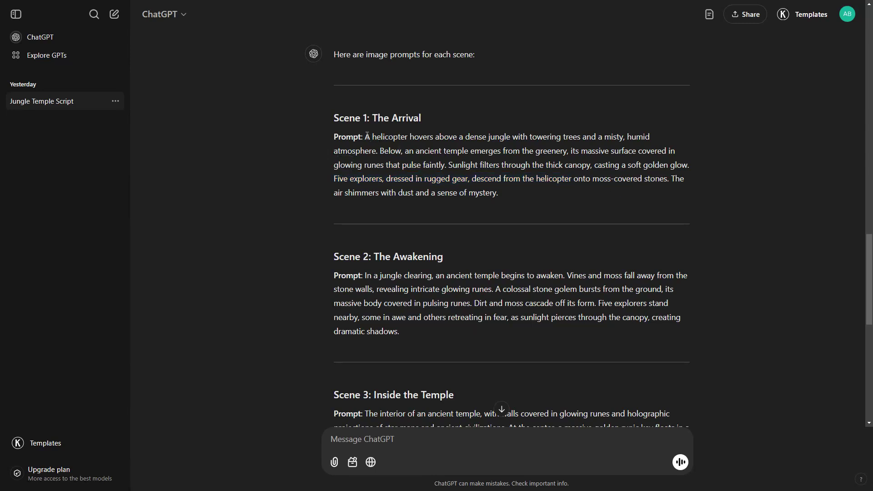
drag(367, 136, 664, 162)
key(ctrl+c)
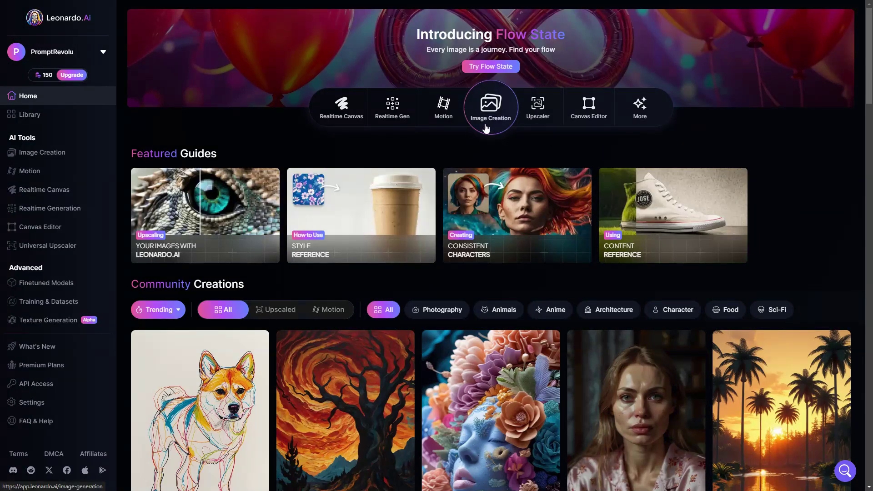
Generate 16:9 Flux Dev images from the pasted Scene 1 helicopter-over-temple prompt.
click(74, 157)
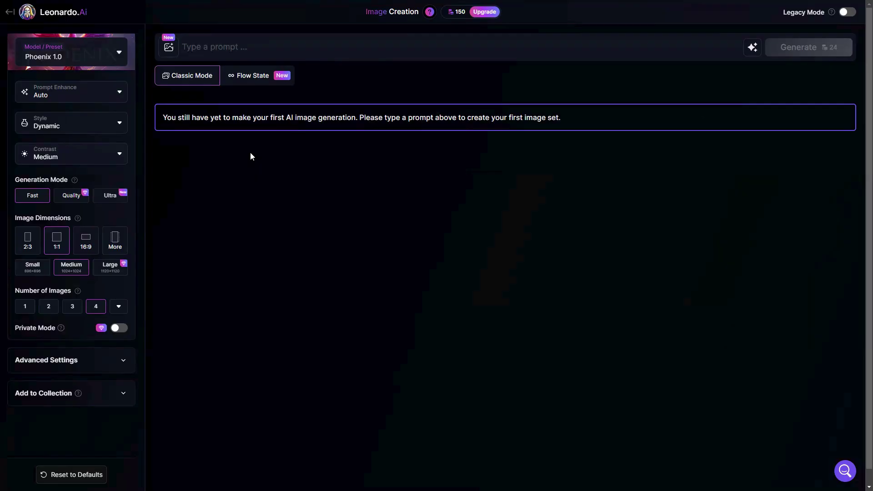
click(251, 48)
key(ctrl+v)
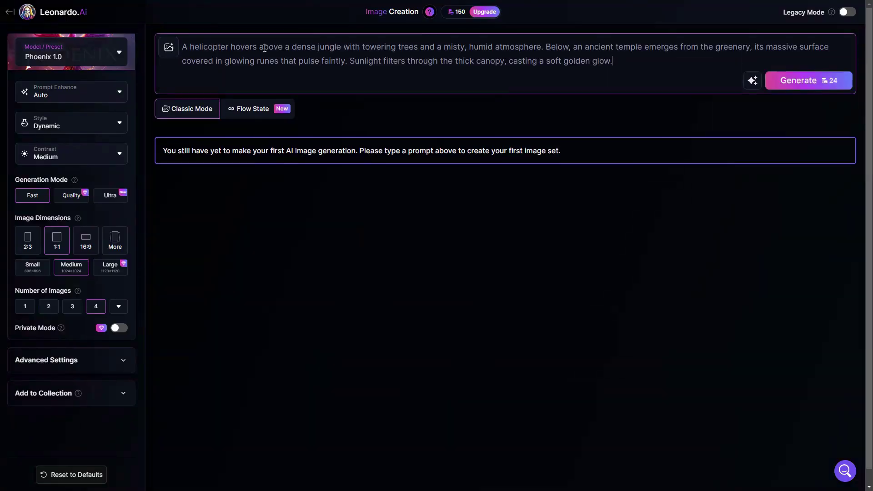
click(118, 53)
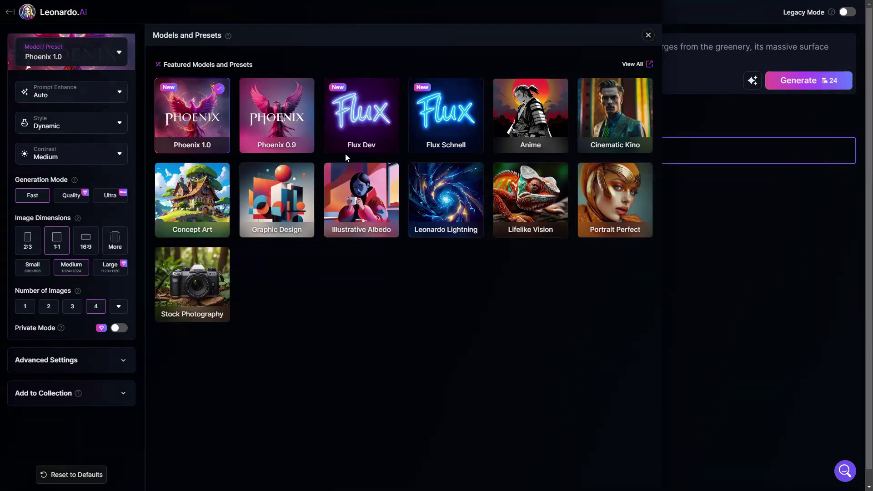
click(359, 132)
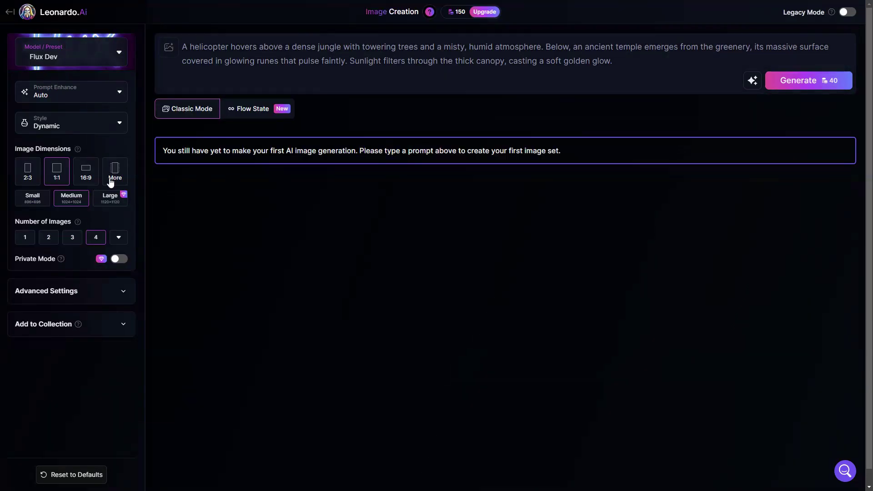
click(86, 179)
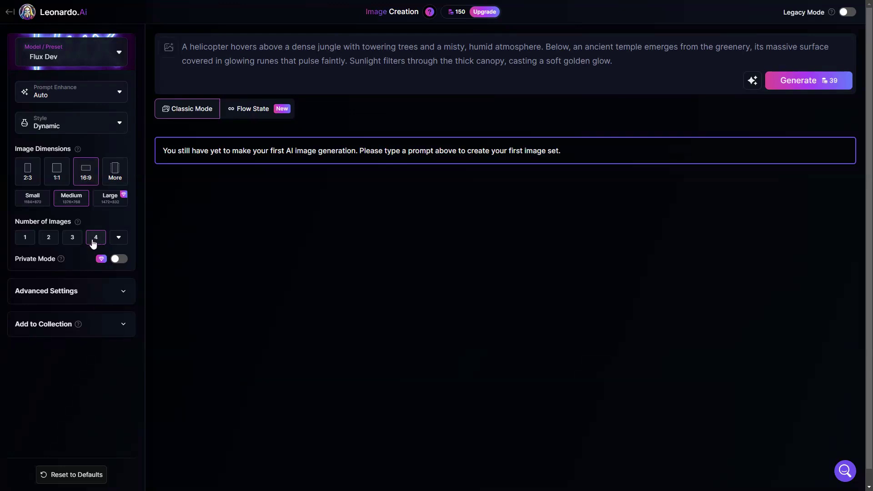
click(812, 88)
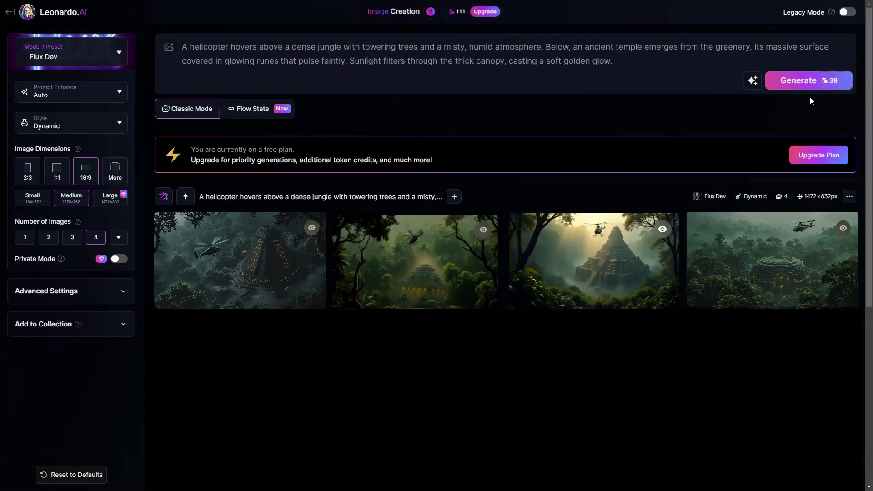
mouse_move(614, 263)
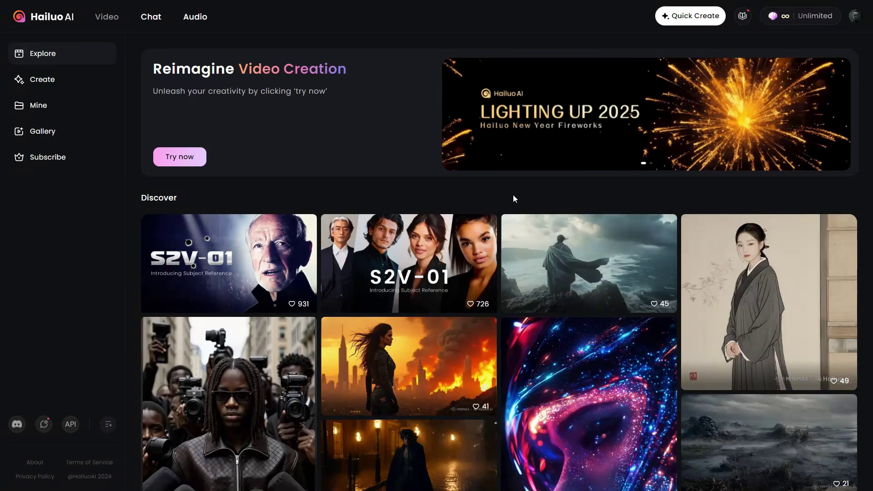
Upload 1.jpg as the source image for an Image to Video generation.
click(40, 83)
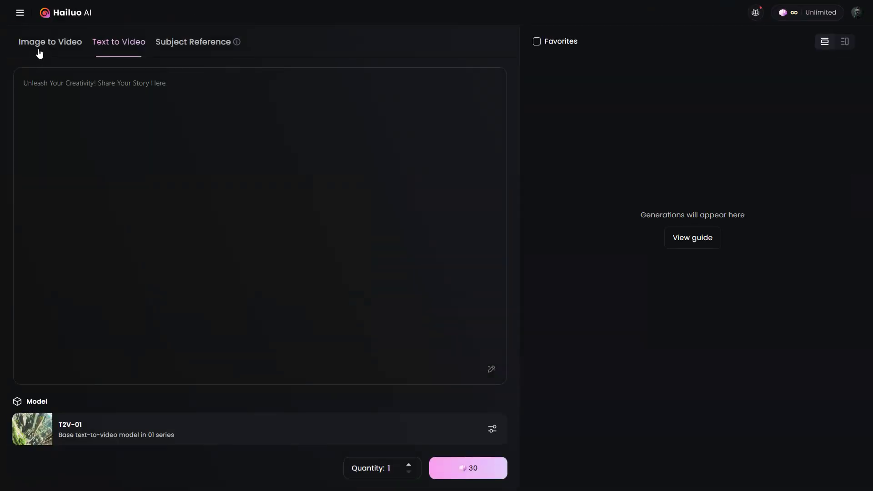
click(50, 51)
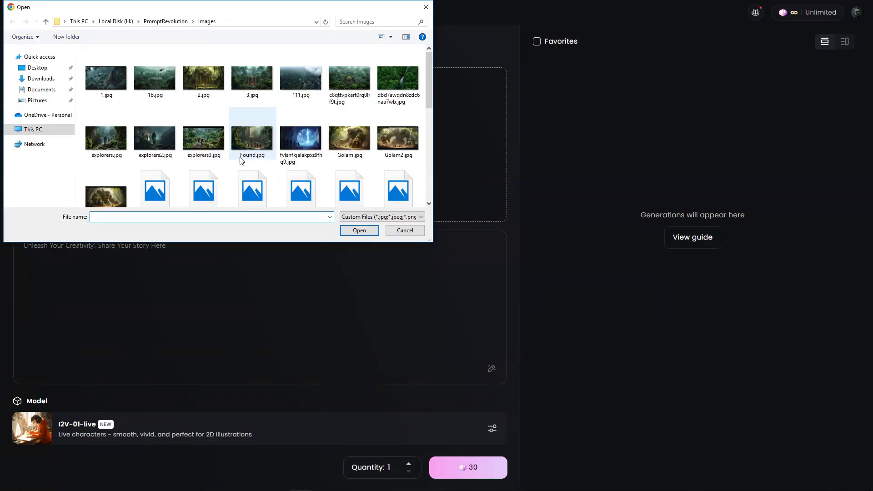
click(106, 78)
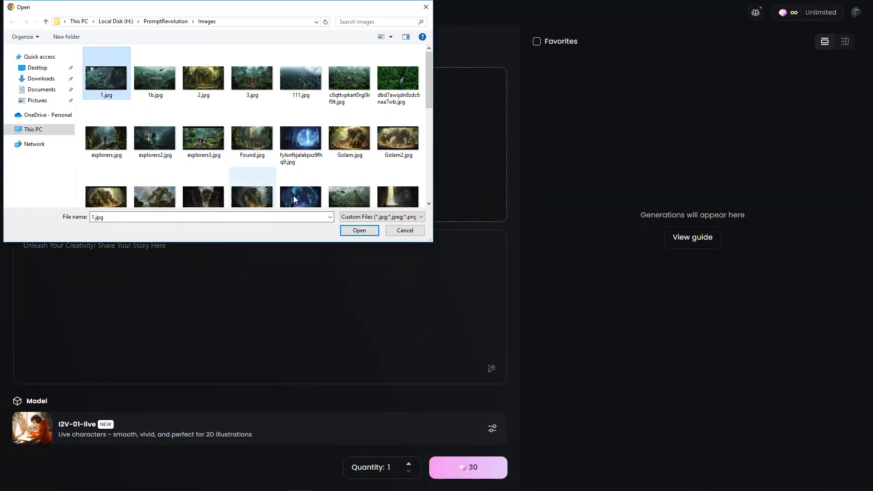
click(360, 230)
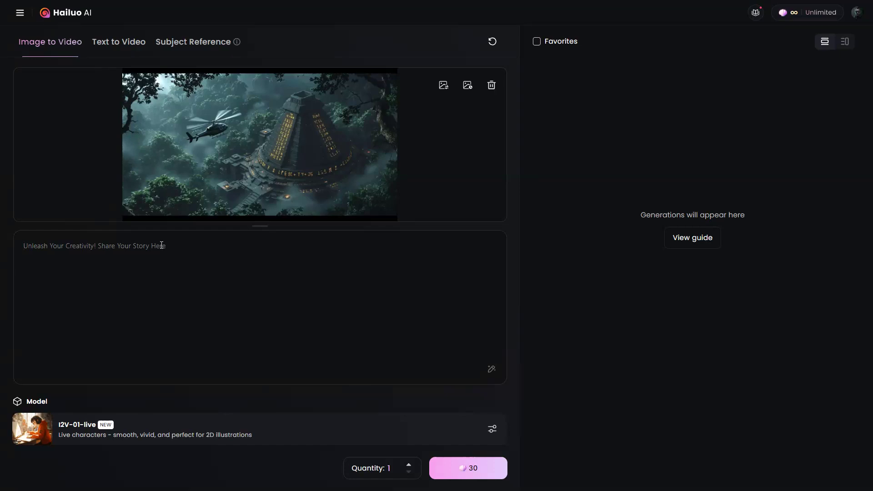
Generate a video with prompt 'Helicopter moving over a temple' on the I2V-01 model.
click(161, 246)
text(Helicopter moving over a temple)
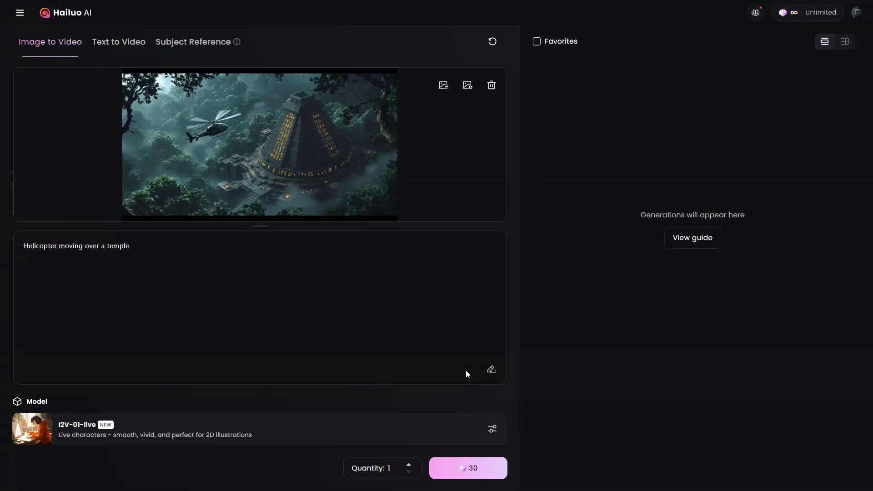
mouse_move(492, 375)
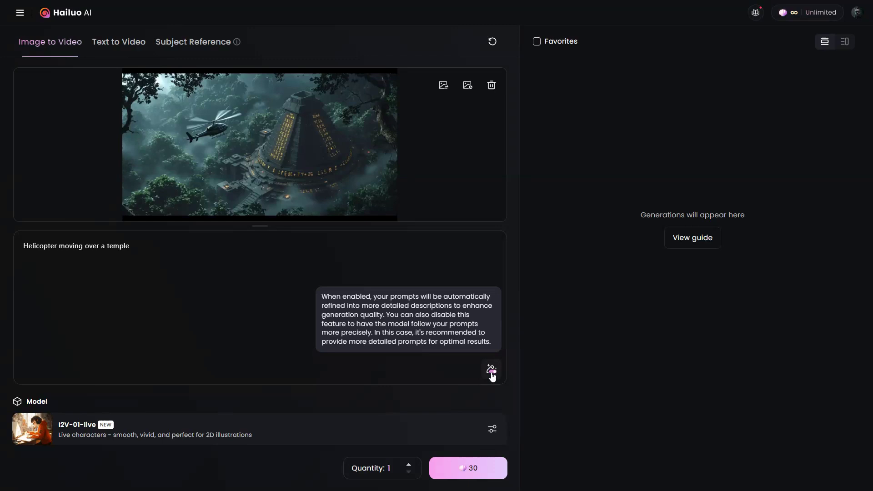
click(492, 429)
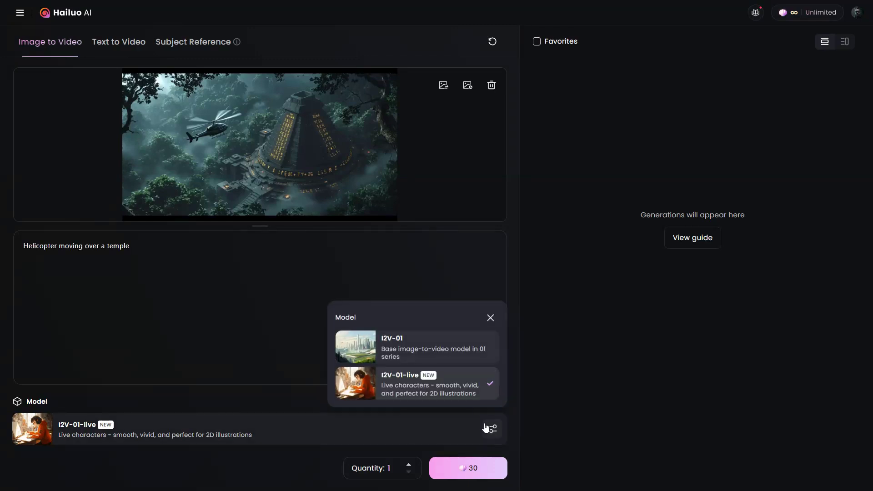
click(475, 355)
click(469, 466)
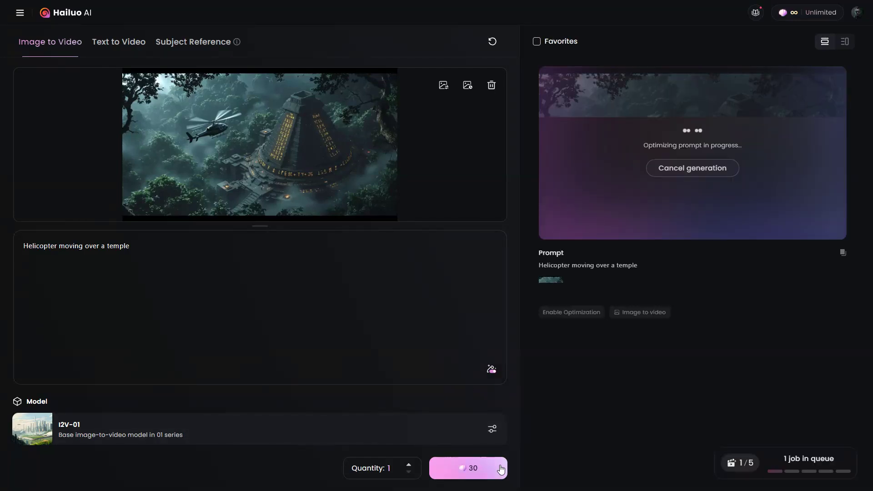
Replace the source image with 1b.jpg and generate a second helicopter video.
click(444, 86)
click(160, 85)
click(362, 233)
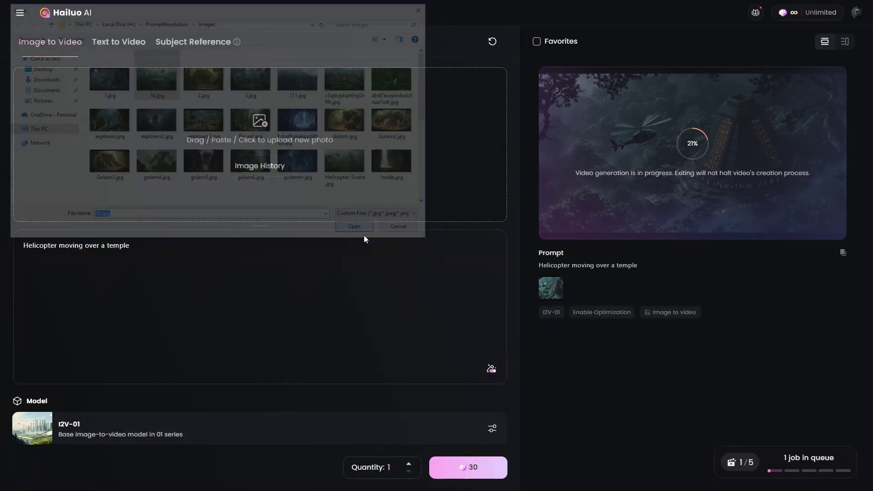
click(474, 468)
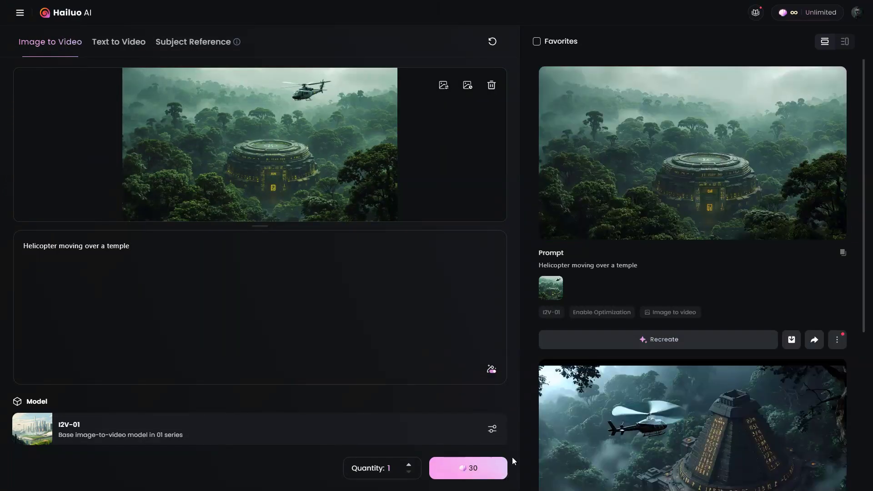
scroll(597, 424, down, 1)
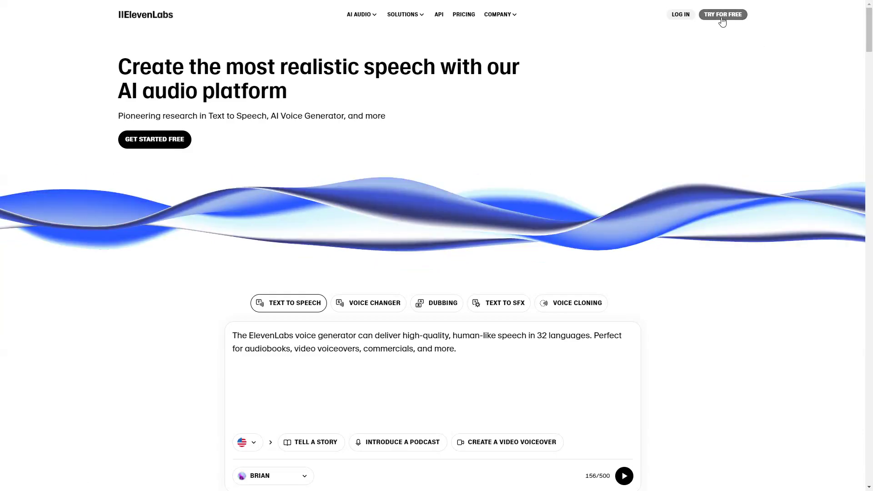
Sign up for a free ElevenLabs account, accepting the agreements.
click(728, 17)
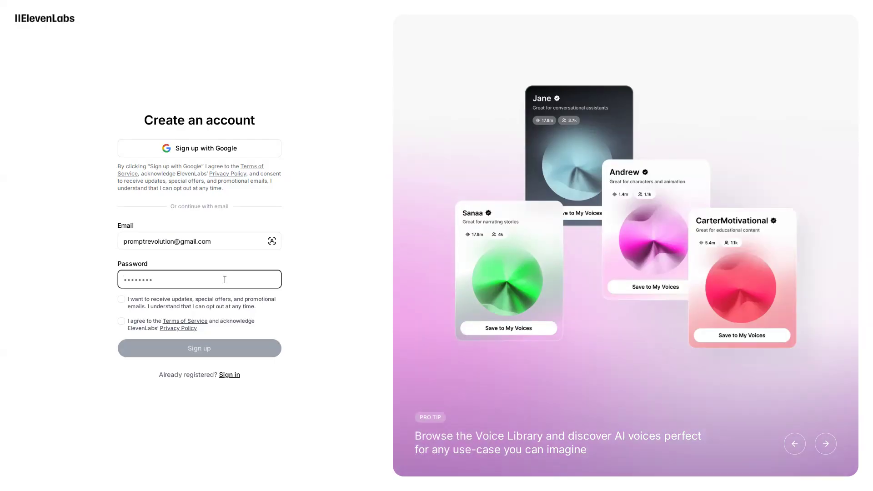
click(121, 299)
click(121, 321)
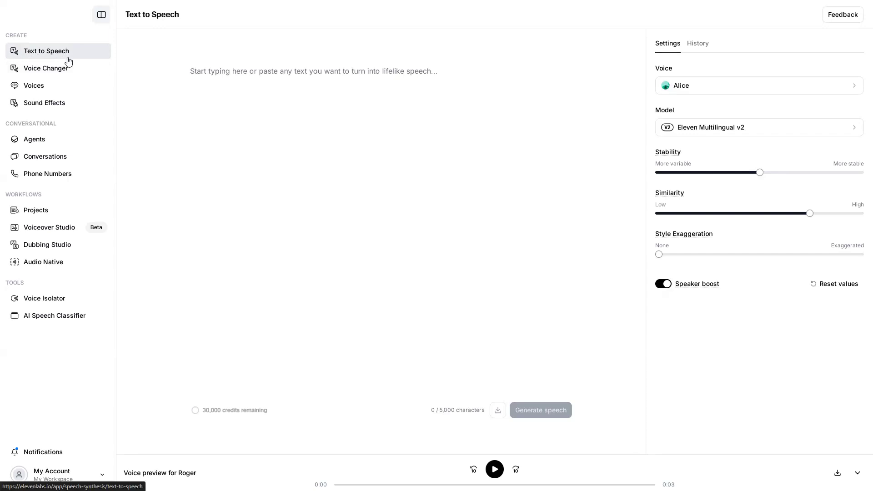
Preview the Aria and Roger voices and set Roger as the Text to Speech voice.
click(729, 86)
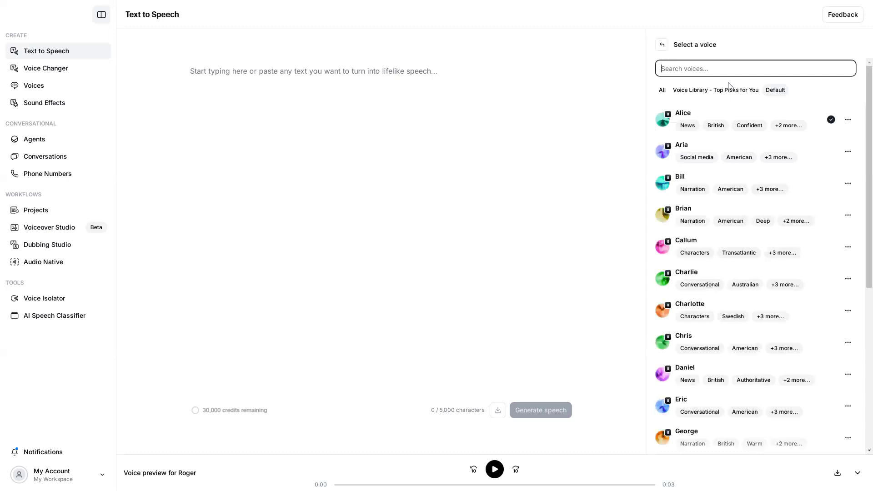
click(663, 151)
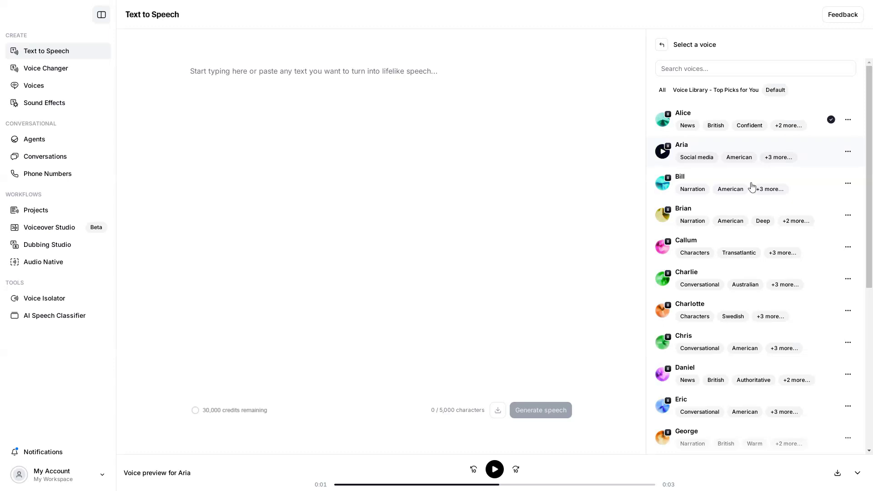
scroll(754, 182, down, 6)
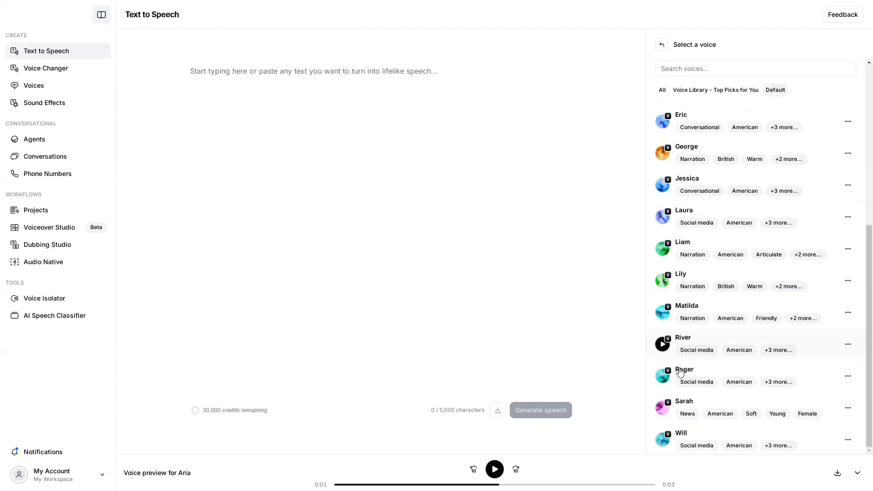
click(663, 376)
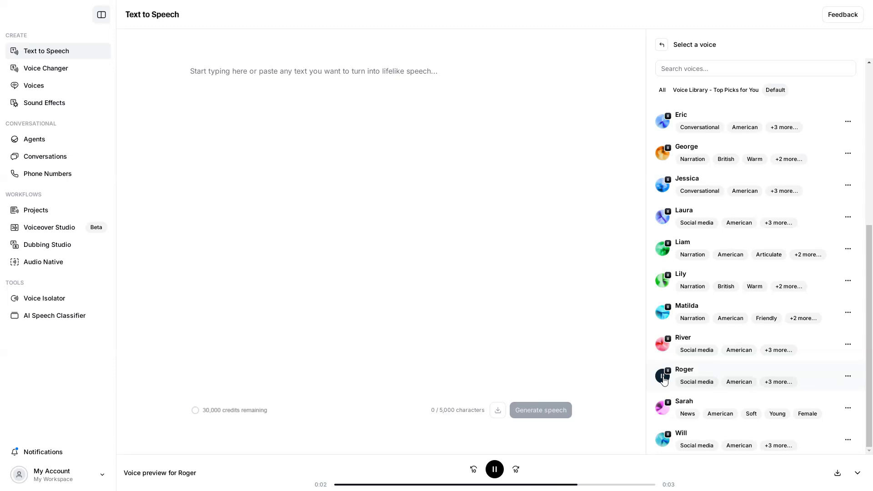
click(692, 370)
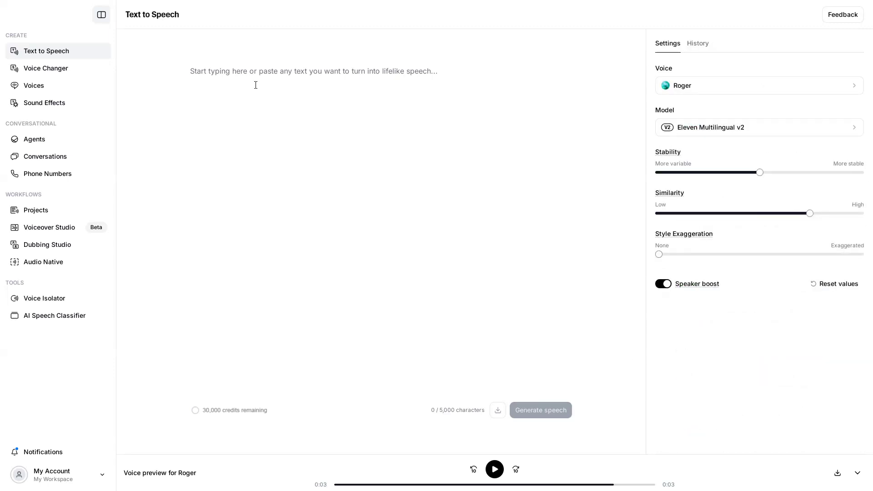
Generate Roger's speech for the pasted compass line and download the audio.
text(Guys, my compass isn’t working. This place—it's like it has no magnetic field at all.)
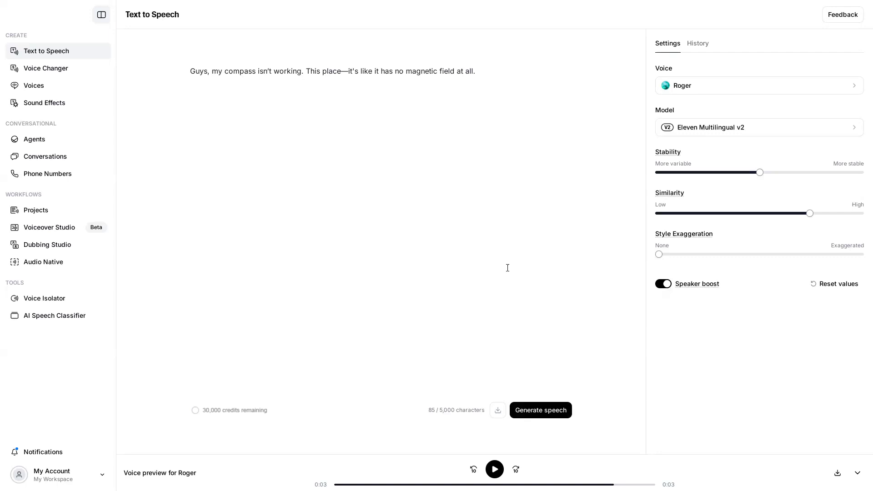
click(543, 418)
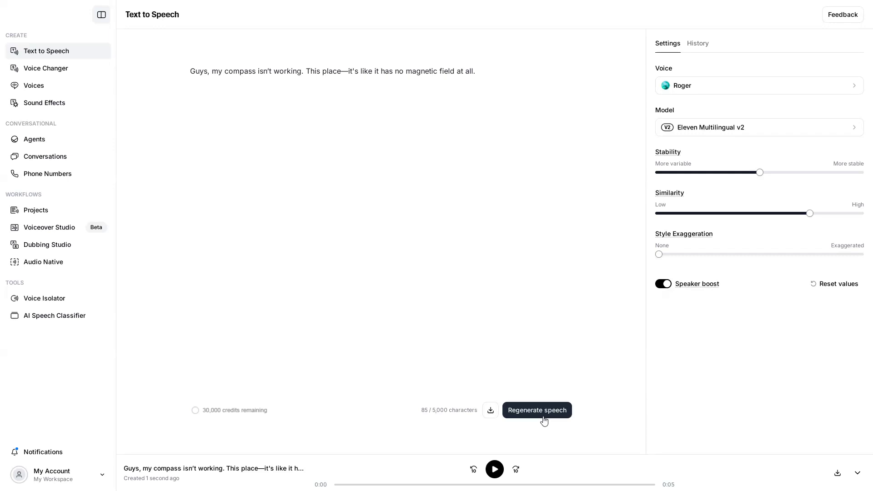
click(490, 411)
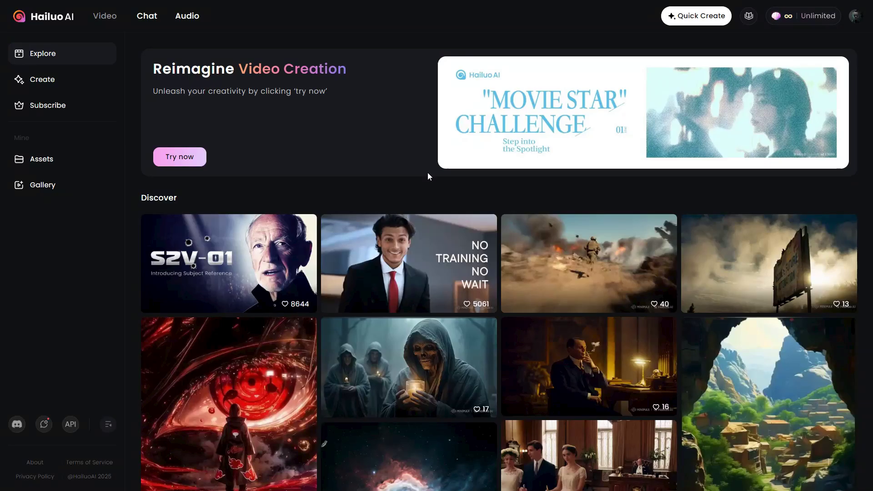
In Speech Synthesis, preview voices and choose Gentle-voiced Man.
click(191, 17)
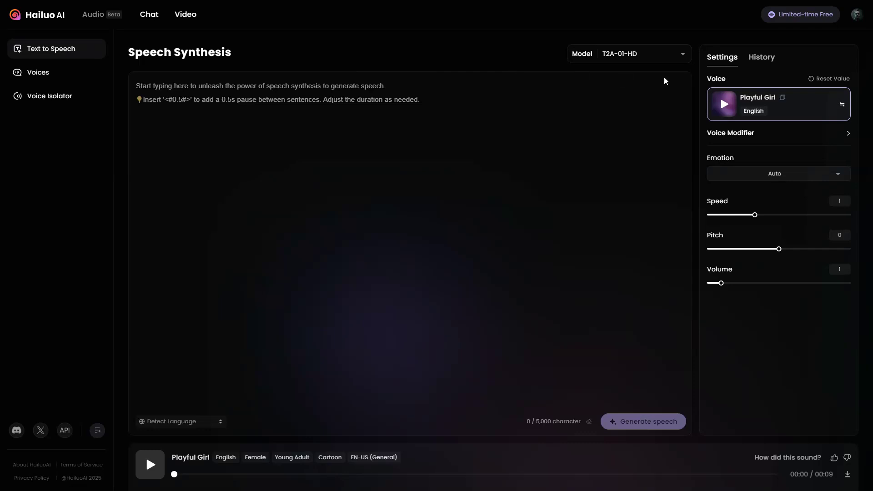
click(841, 105)
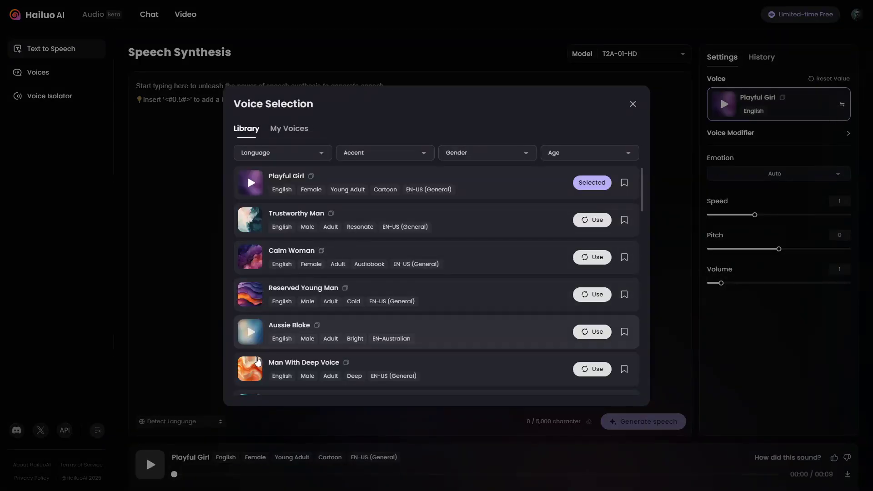
click(251, 371)
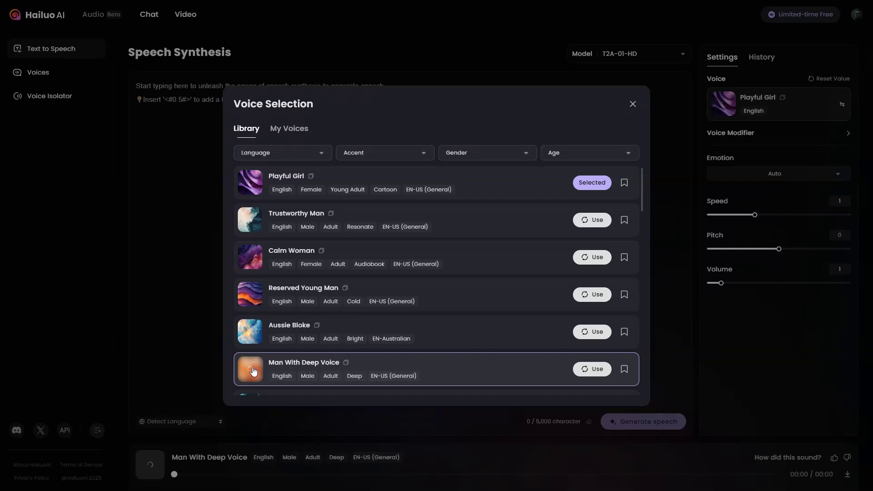
scroll(253, 371, down, 2)
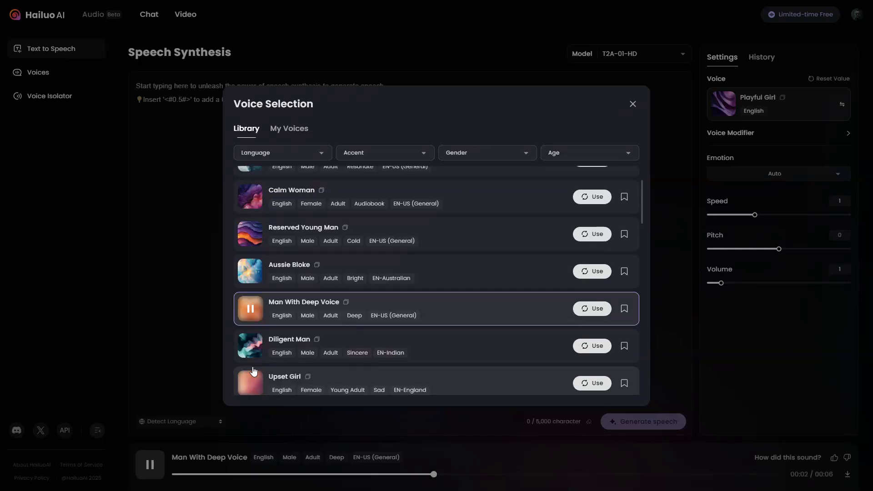
scroll(254, 371, down, 1)
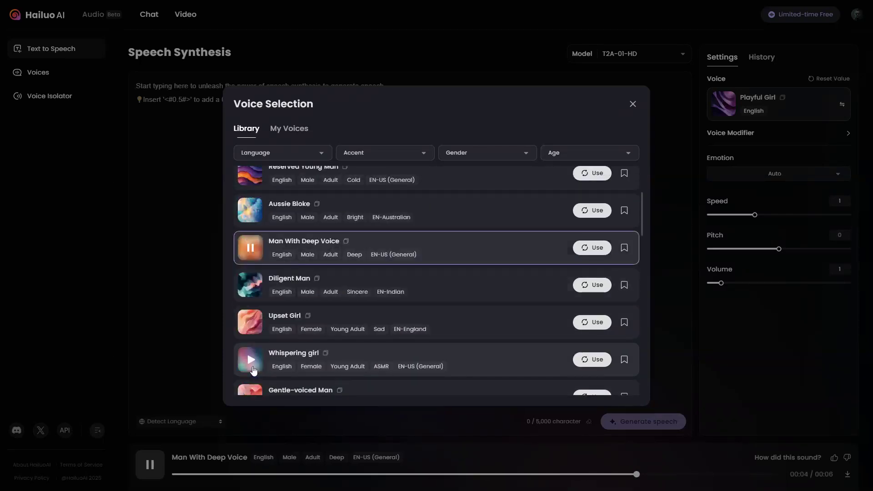
scroll(254, 370, down, 1)
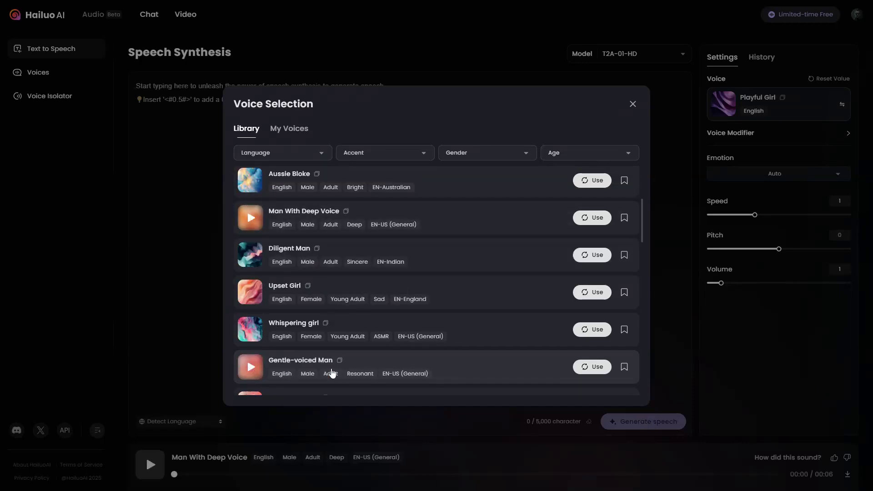
click(600, 364)
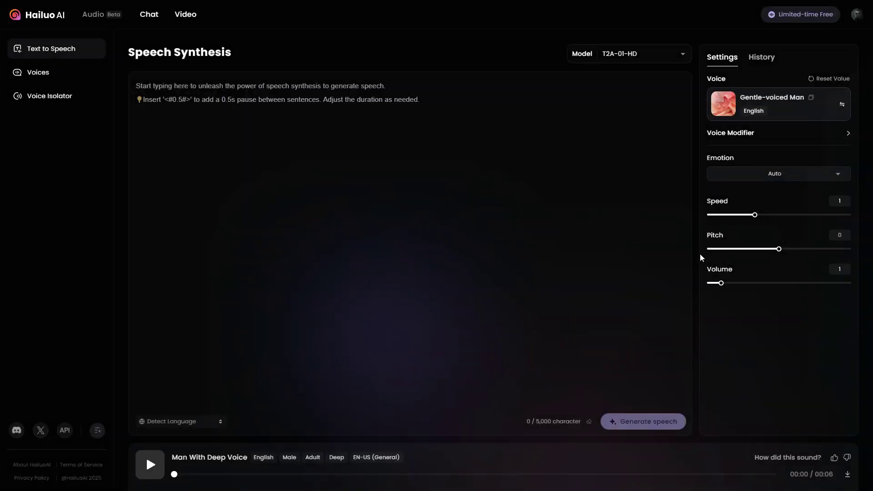
Set the speech emotion to Neutral.
click(799, 179)
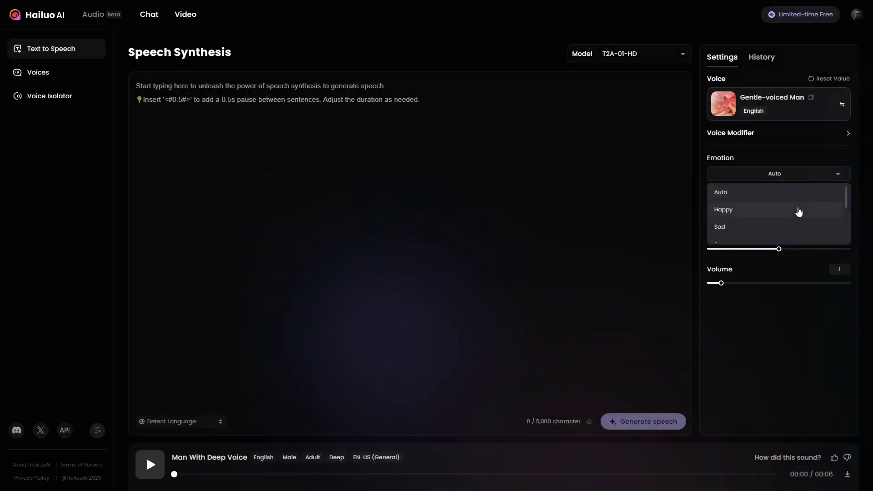
scroll(802, 232, down, 3)
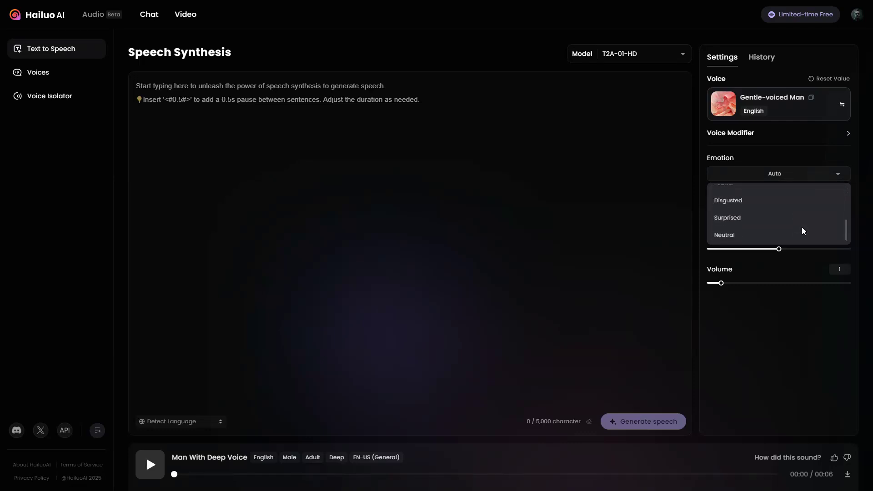
click(798, 239)
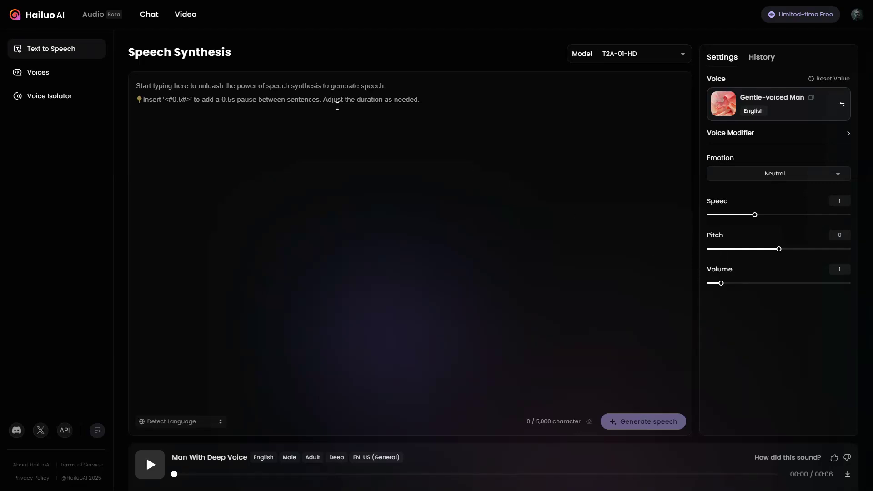
Voice the pasted 1,134-character narration, download the 30-second clip, and open Voices.
click(337, 106)
key(ctrl+v)
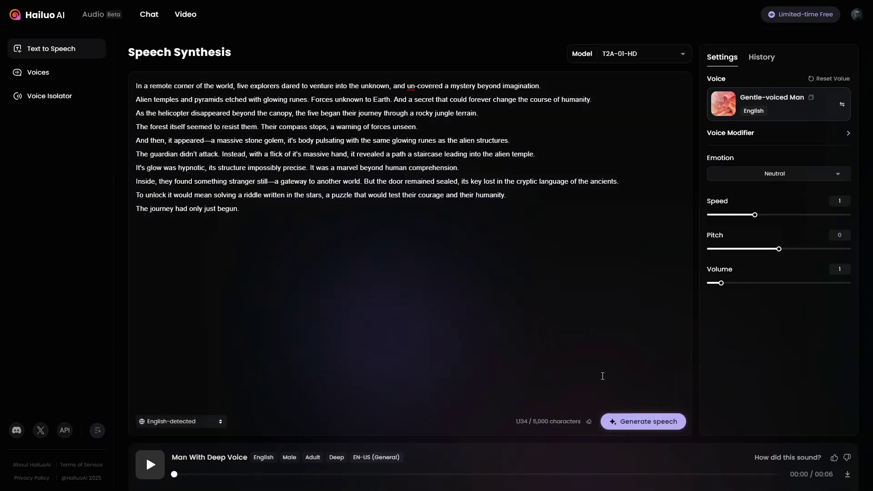
click(649, 426)
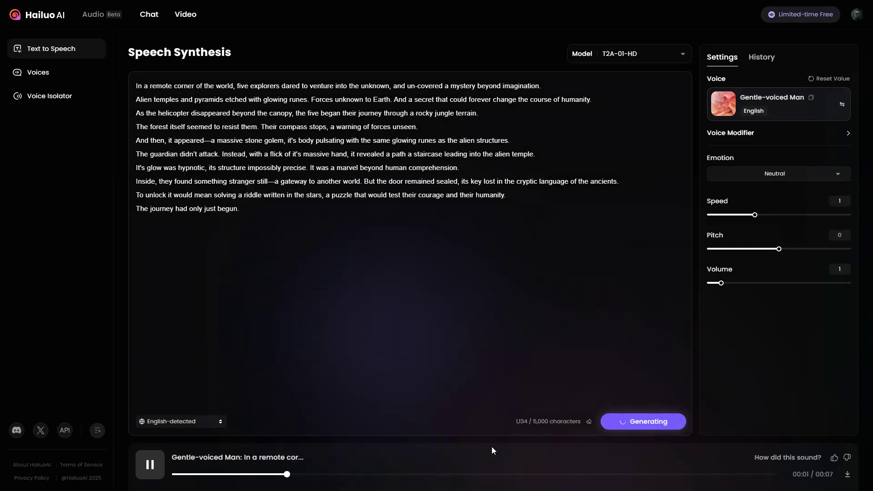
click(849, 477)
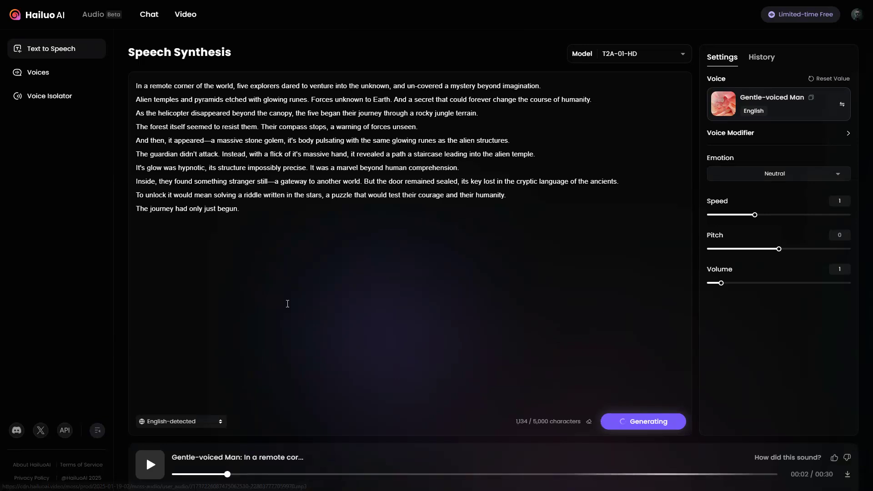
click(40, 73)
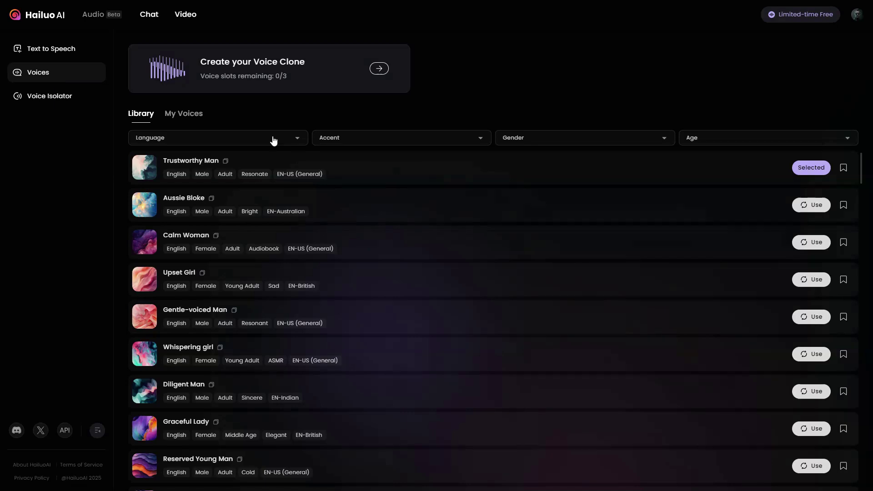
scroll(251, 171, down, 1)
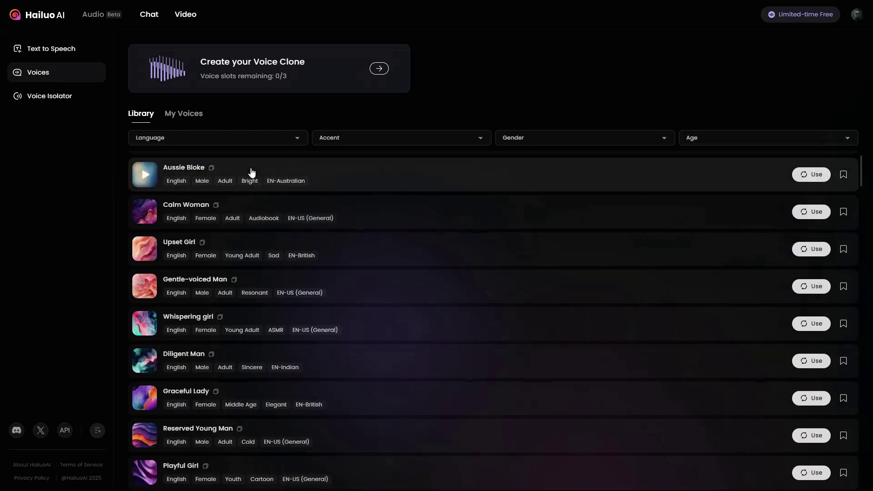
scroll(252, 172, down, 3)
scroll(252, 173, down, 3)
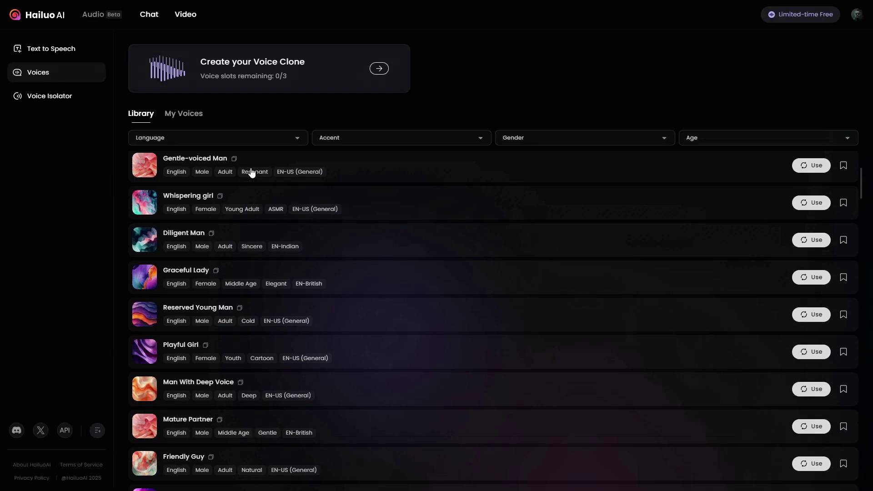
scroll(251, 173, down, 4)
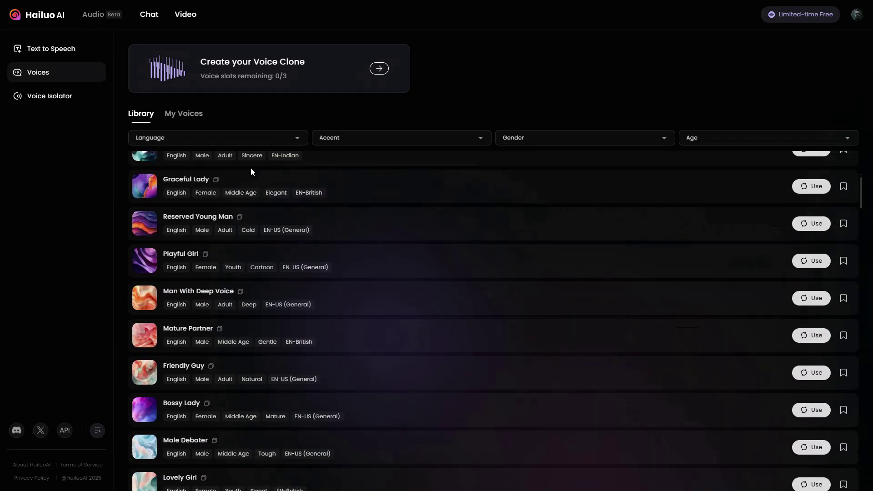
scroll(252, 172, down, 3)
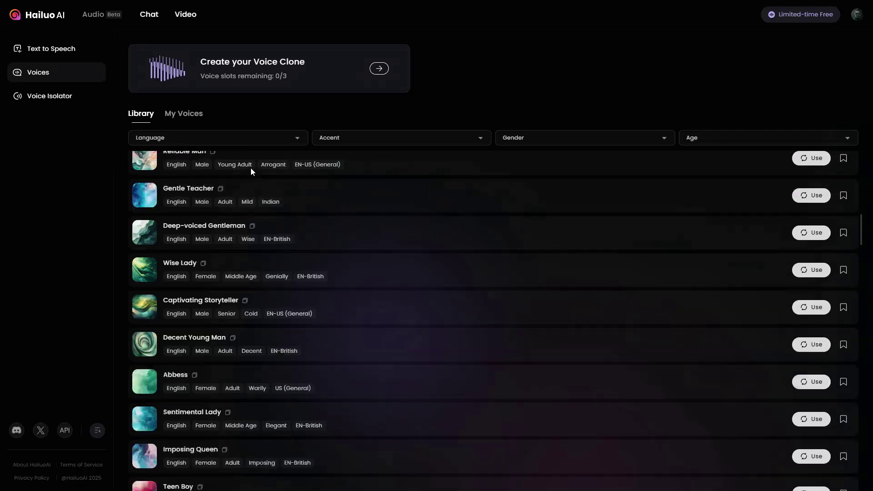
scroll(251, 170, down, 3)
scroll(251, 170, down, 1)
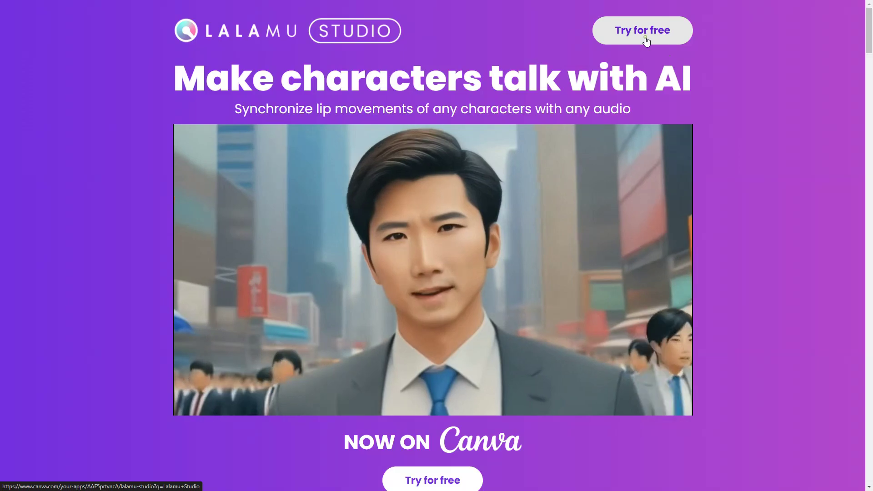
Try Lalamu Studio's free lip-sync app, which turns out to be temporarily unavailable in Canva.
click(645, 39)
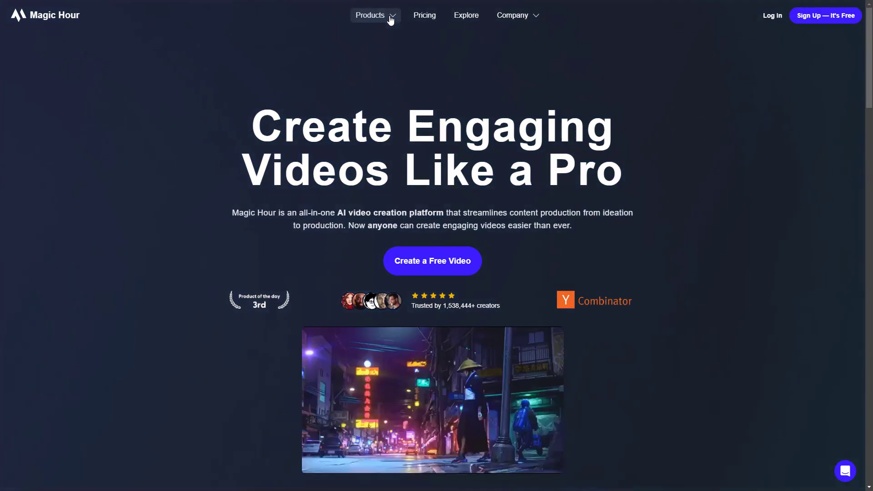
Go to Magic Hour's Lip Sync tool from the Products menu and enter My Dashboard.
click(390, 17)
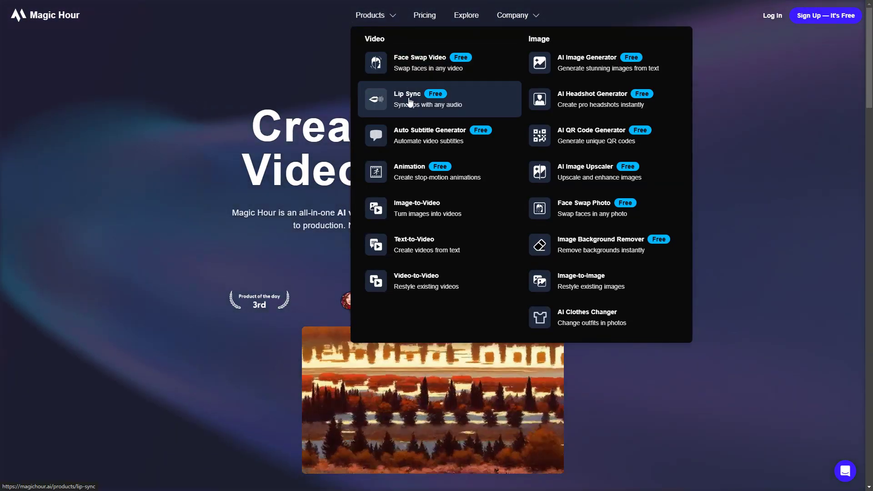
click(414, 97)
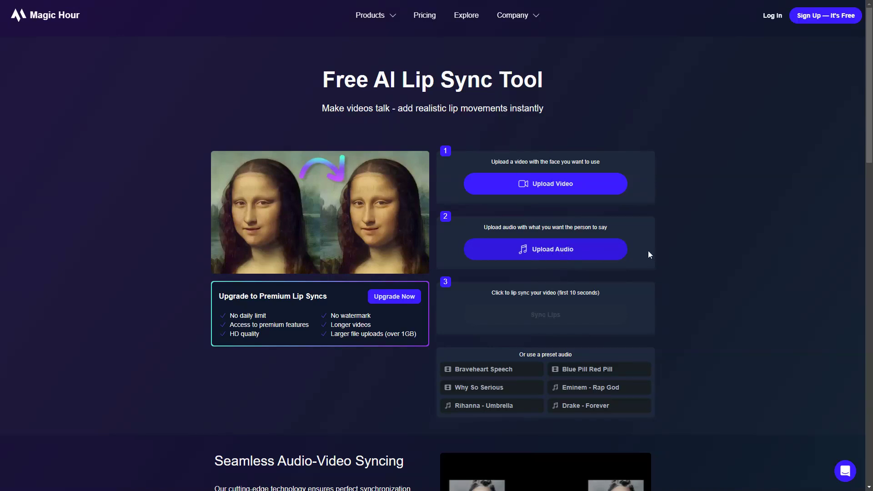
click(828, 20)
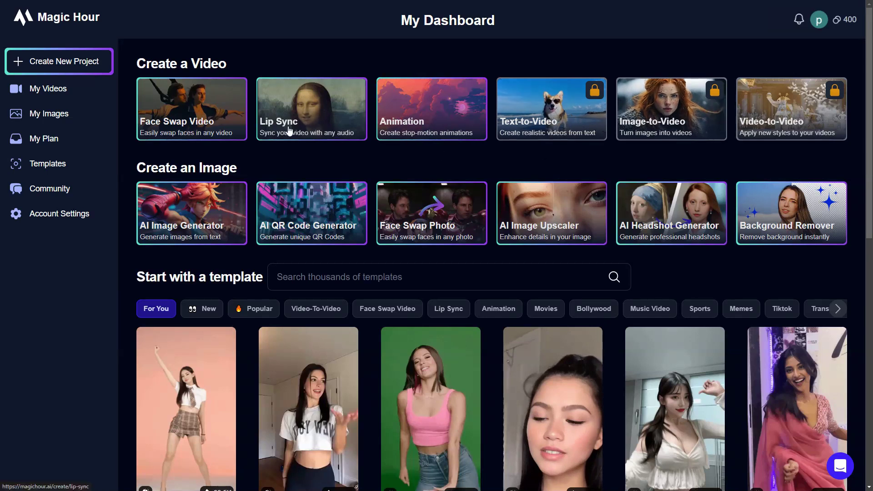
Start a new Lip Sync project and upload Compass-Scene.mp4 as the source video.
click(312, 128)
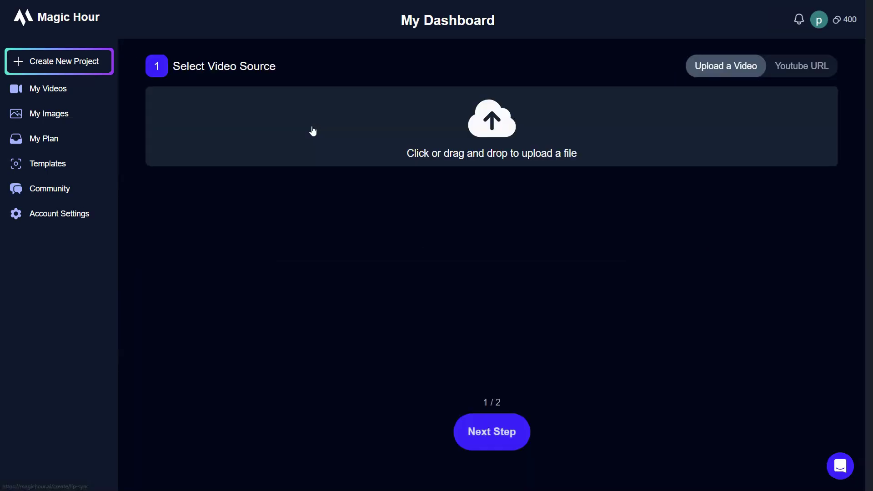
click(426, 132)
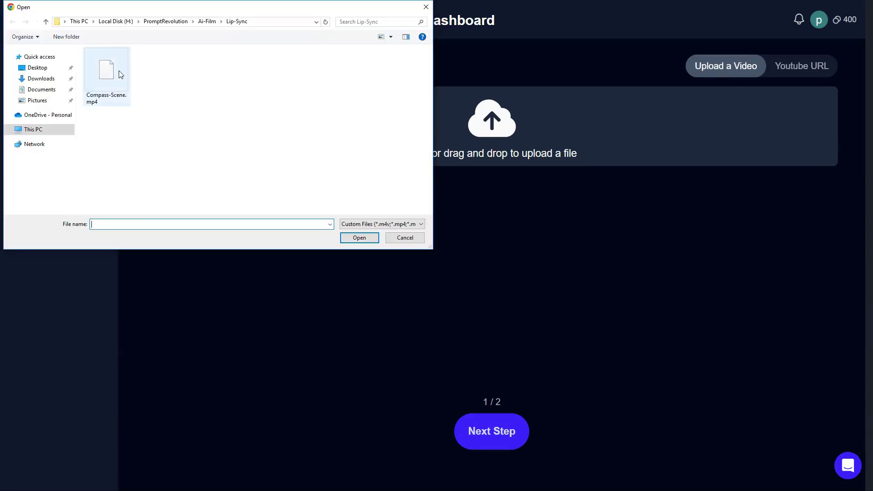
click(118, 72)
click(358, 236)
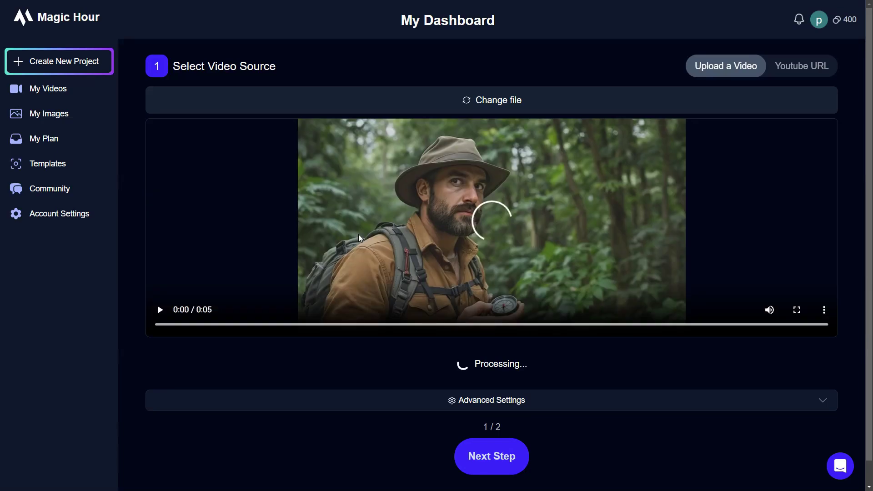
In Advanced Settings, set the clip's Start Seconds to 0.8.
click(820, 401)
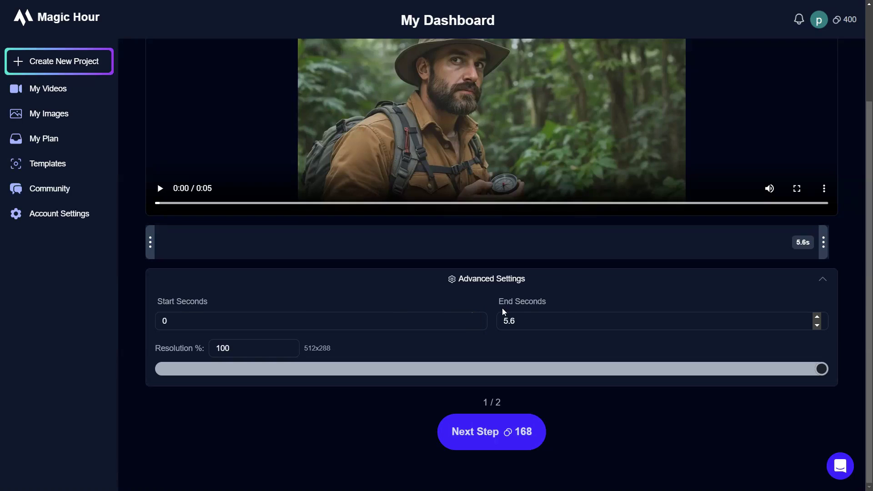
click(172, 319)
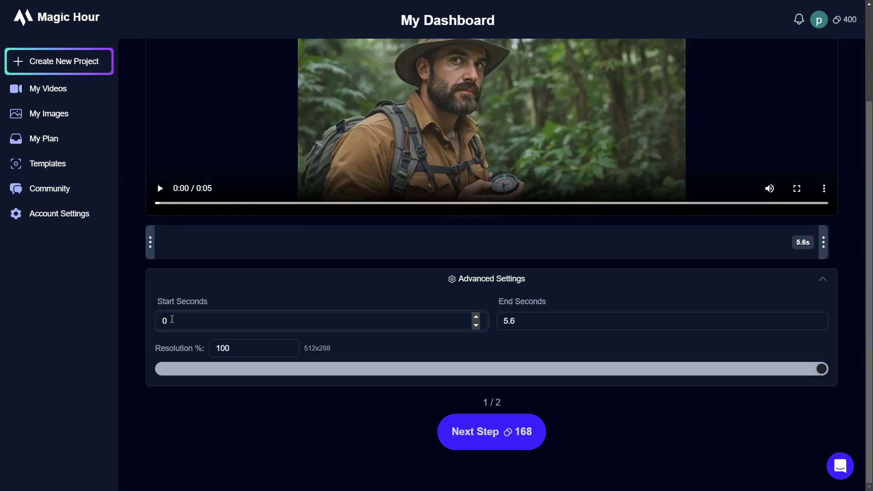
text(.8)
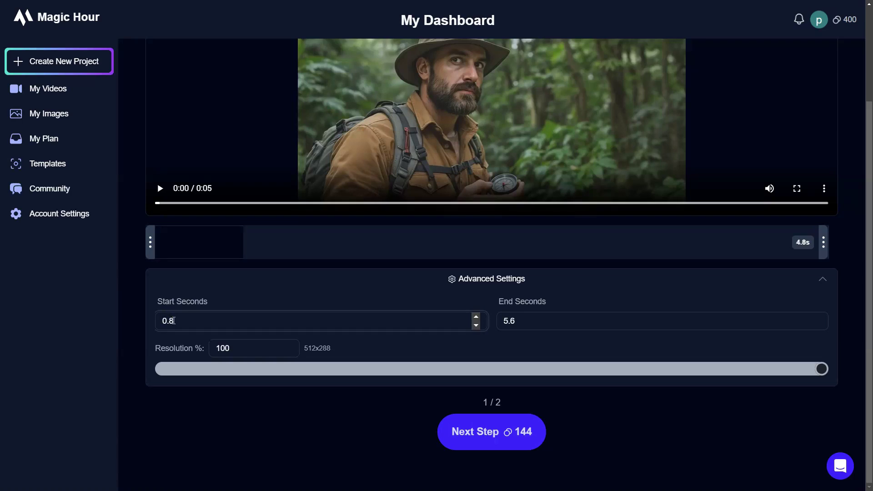
Add Compass-Dialogue.mp3 as the audio and render the lip-synced video.
click(458, 436)
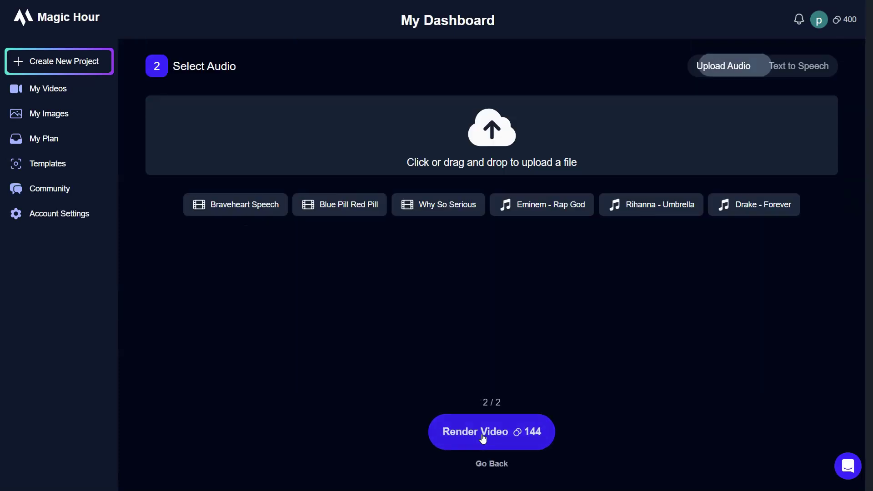
click(434, 137)
click(121, 62)
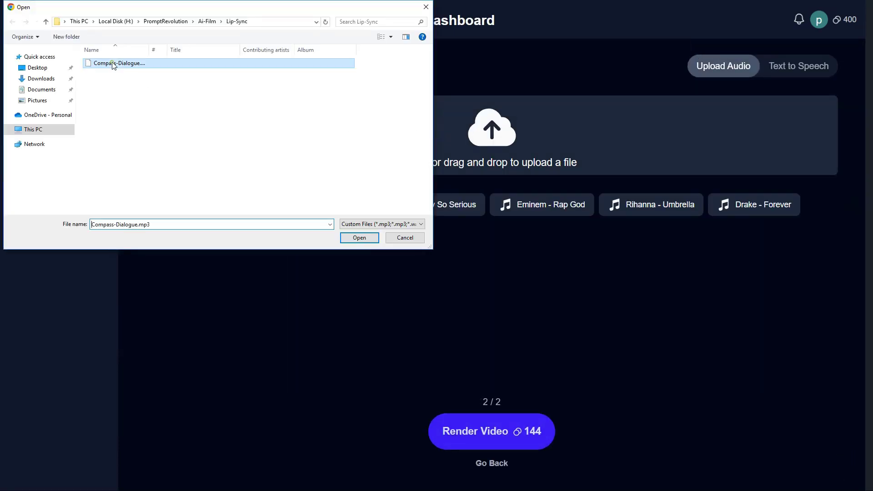
click(356, 402)
click(494, 440)
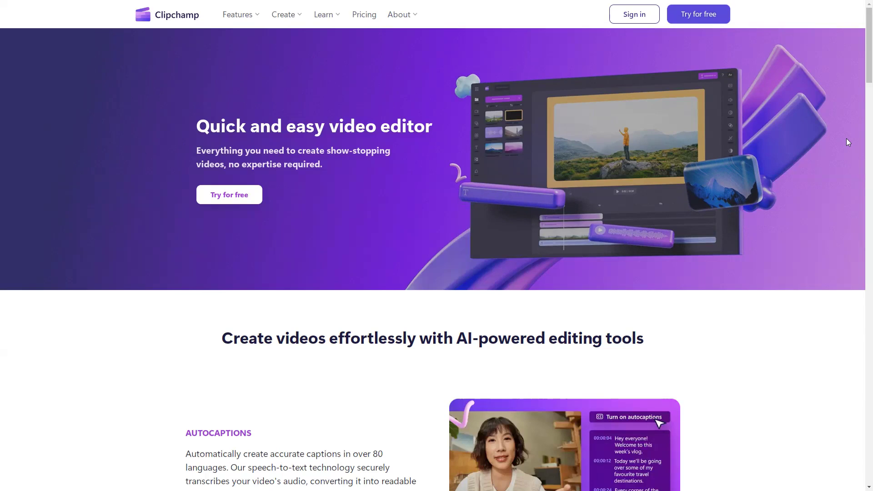
Open Clipchamp for free and create a new video from scratch.
click(696, 18)
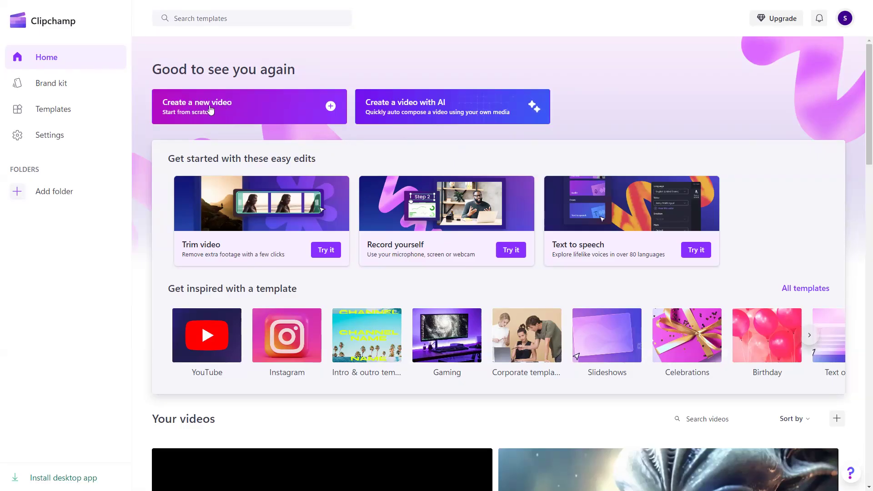
click(330, 108)
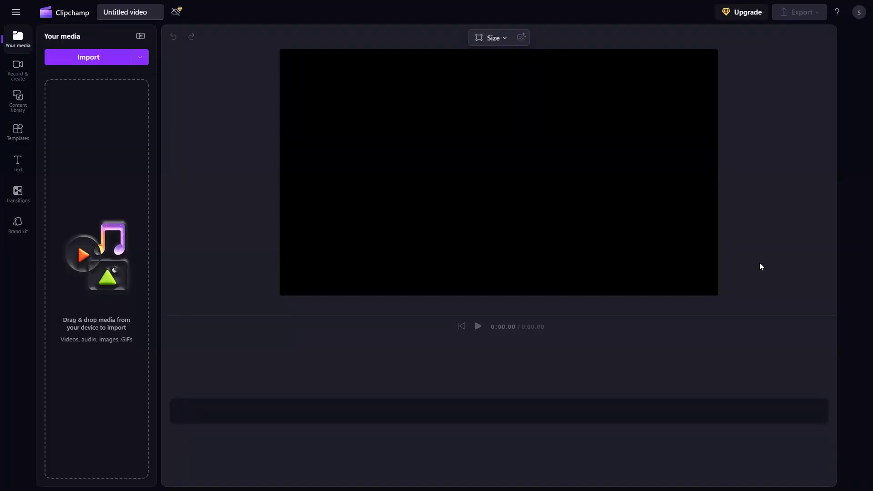
Import all 25 mp4 clips from the Video-Clips folder into Your media.
key(alt+Tab)
drag(746, 366, 101, 182)
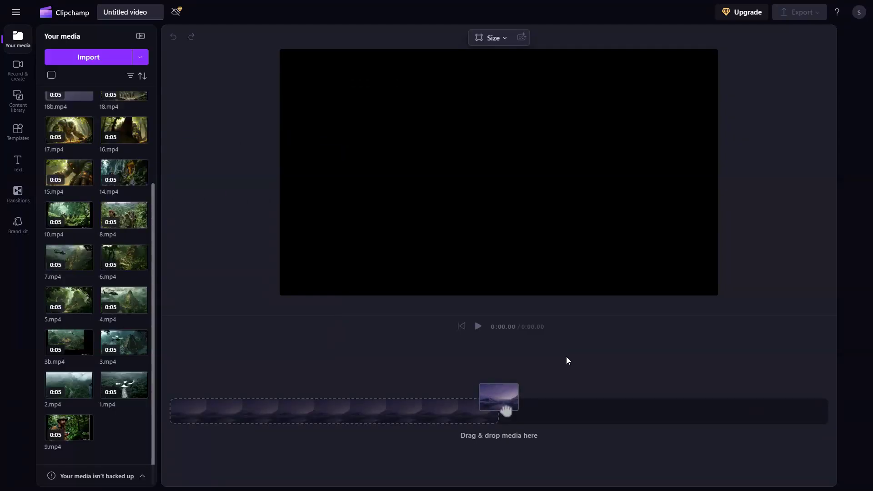
scroll(123, 273, down, 3)
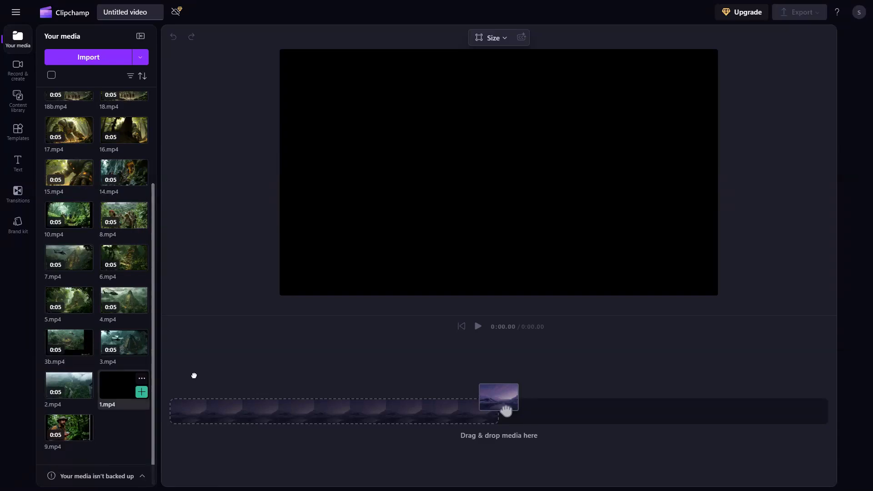
drag(123, 386, 203, 395)
Lay the clips in order along the timeline and zoom out to see them all.
drag(68, 386, 373, 412)
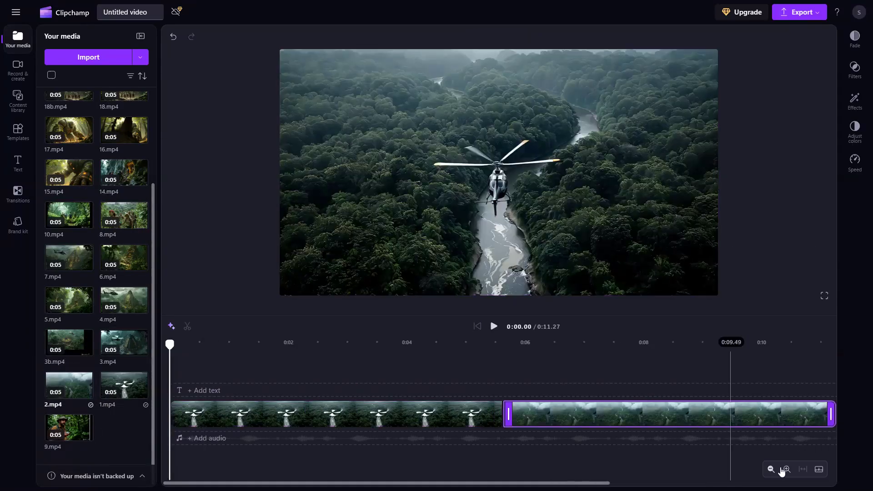
drag(124, 221, 587, 414)
drag(124, 257, 759, 414)
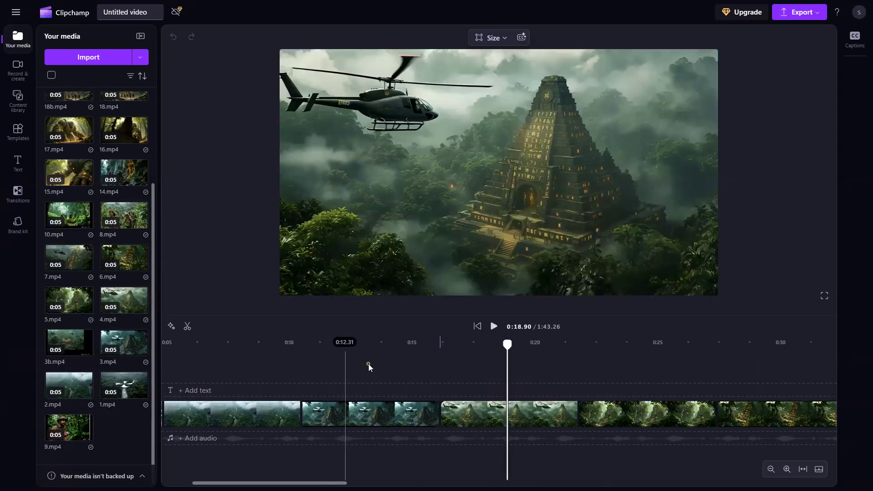
click(369, 367)
click(771, 468)
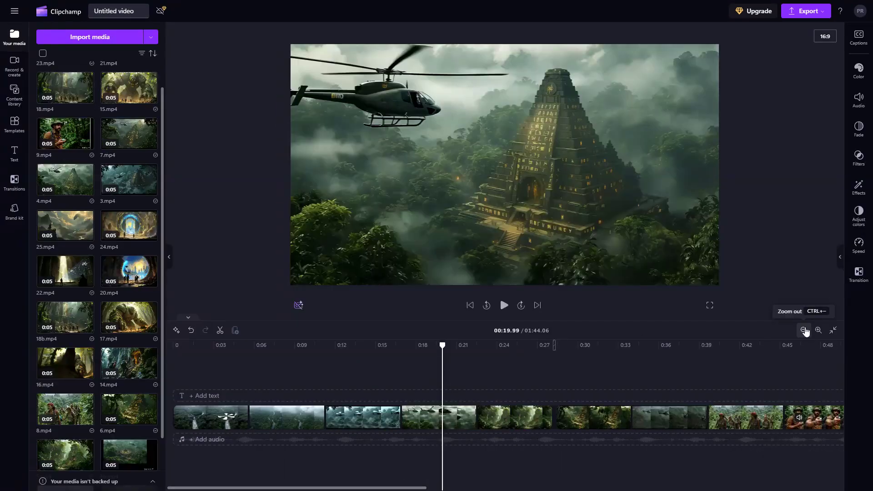
click(536, 370)
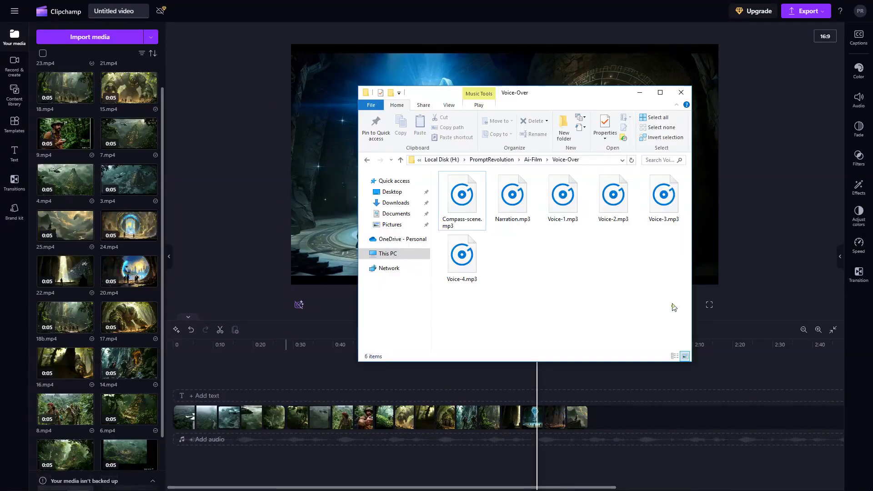
Import the six voice-over MP3s and put Compass-scene.mp3 on a track beneath the video.
drag(674, 307, 439, 173)
drag(462, 195, 124, 198)
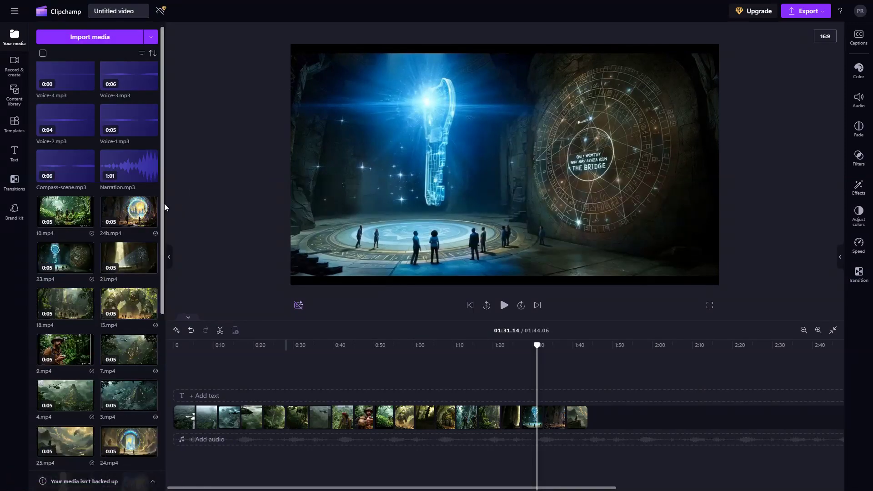
drag(67, 173, 255, 446)
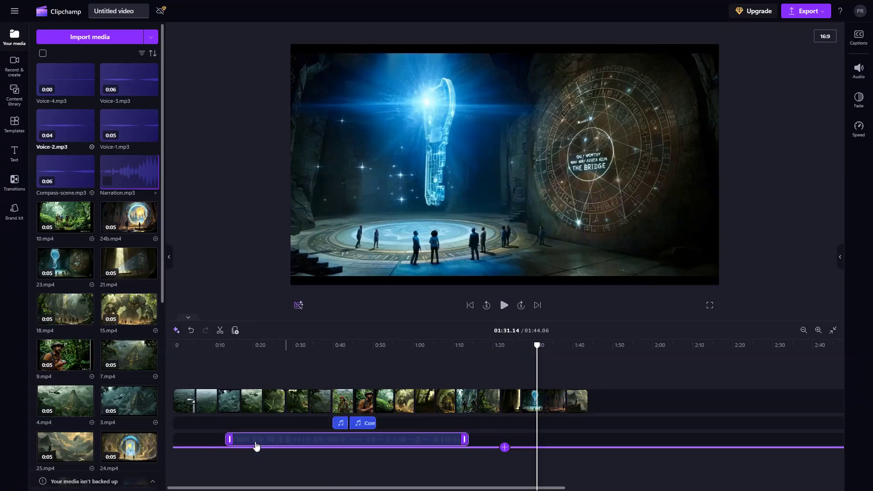
click(537, 354)
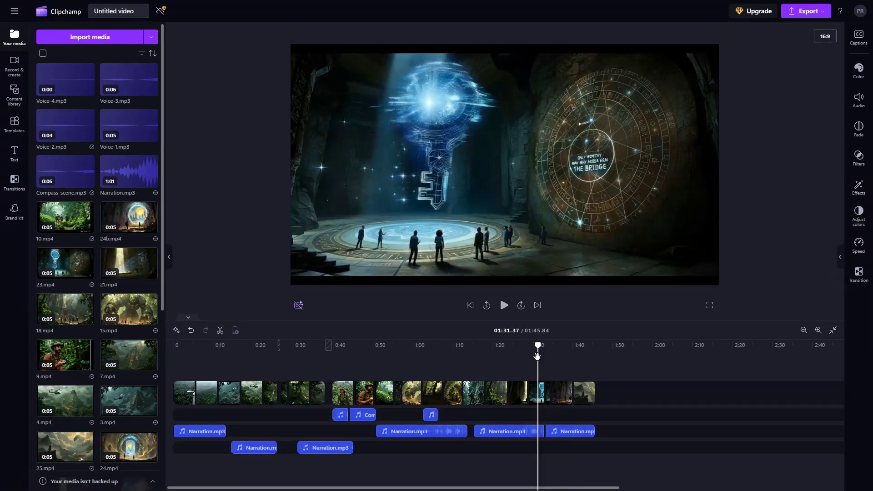